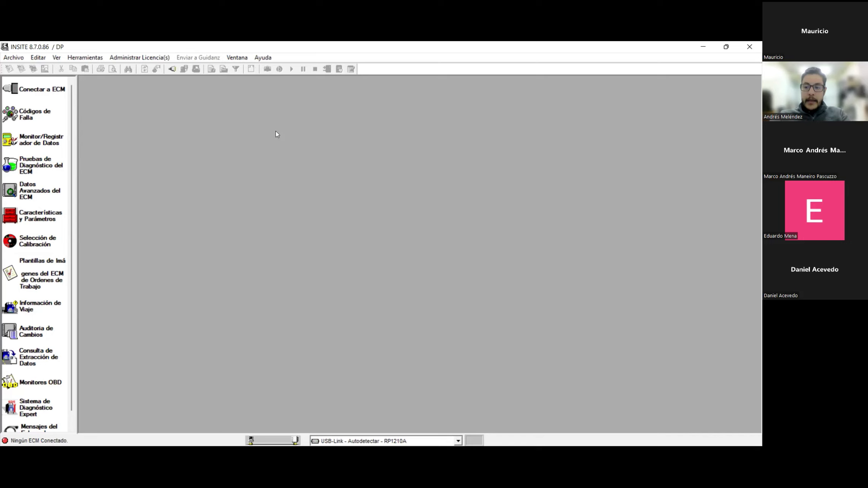
# Examine the security types offered for connecting to the ECM, and cancel the connection.
pyautogui.click(46, 92)
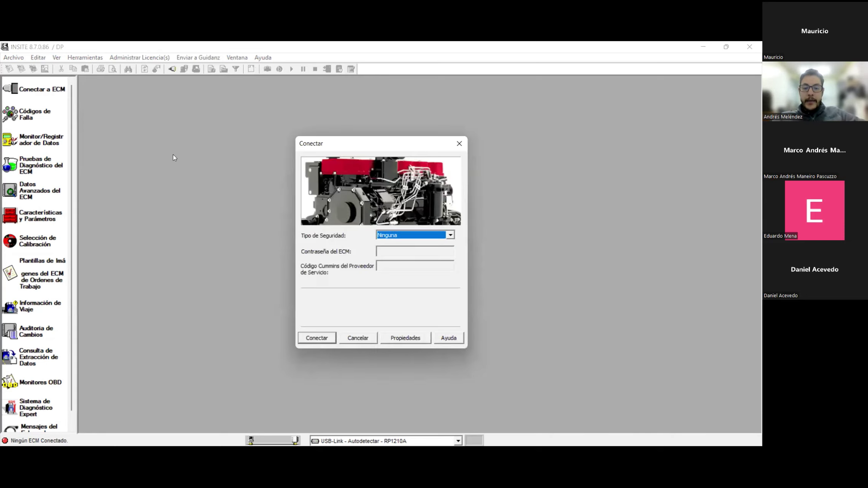
pyautogui.click(450, 235)
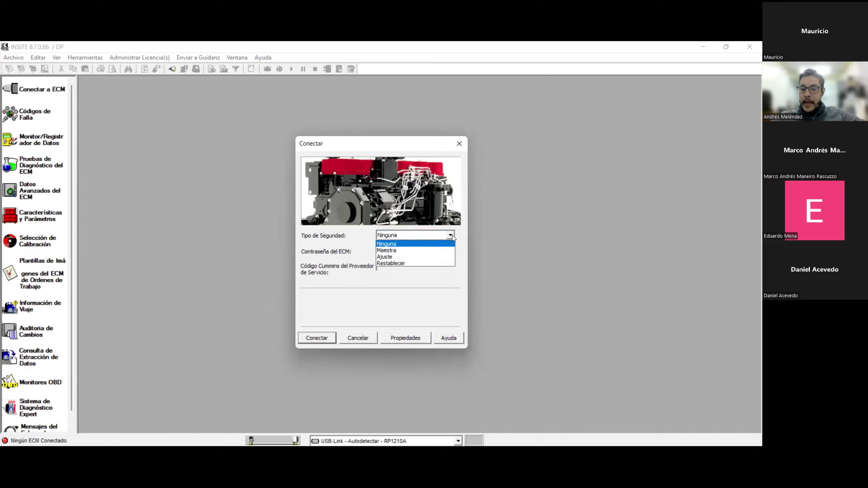
pyautogui.click(445, 292)
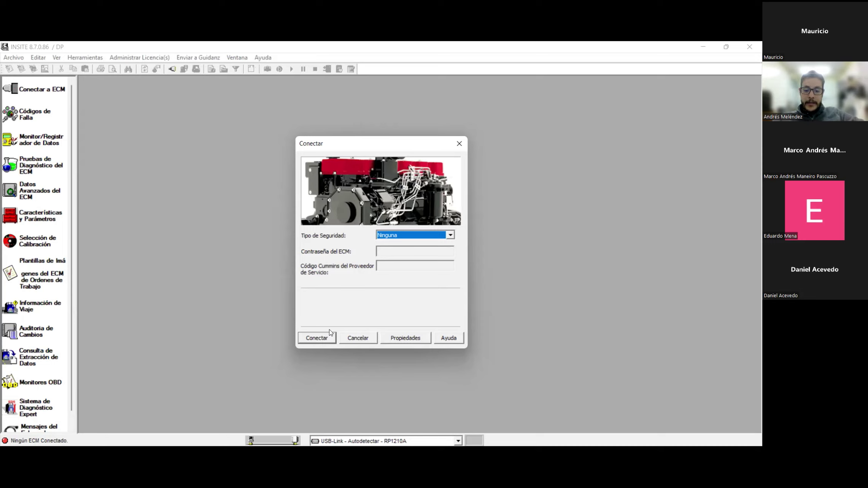
pyautogui.click(365, 339)
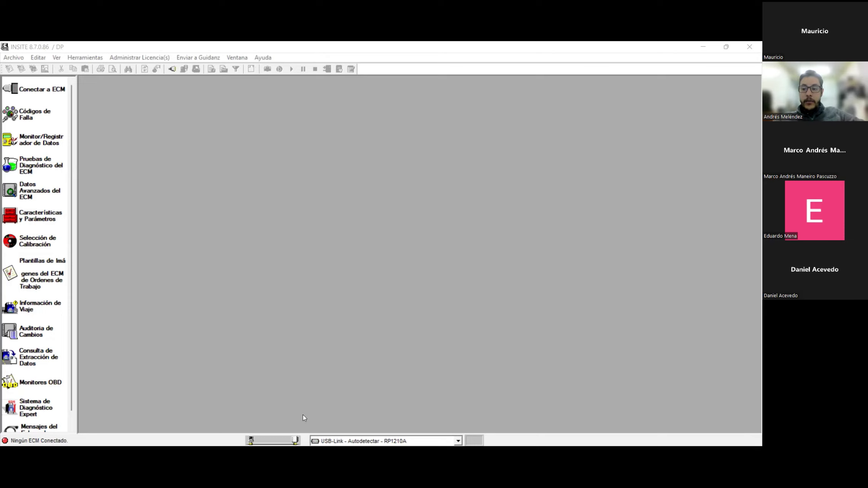
# Begin adding a new ECM connection with Simulador as the connection type.
pyautogui.click(389, 440)
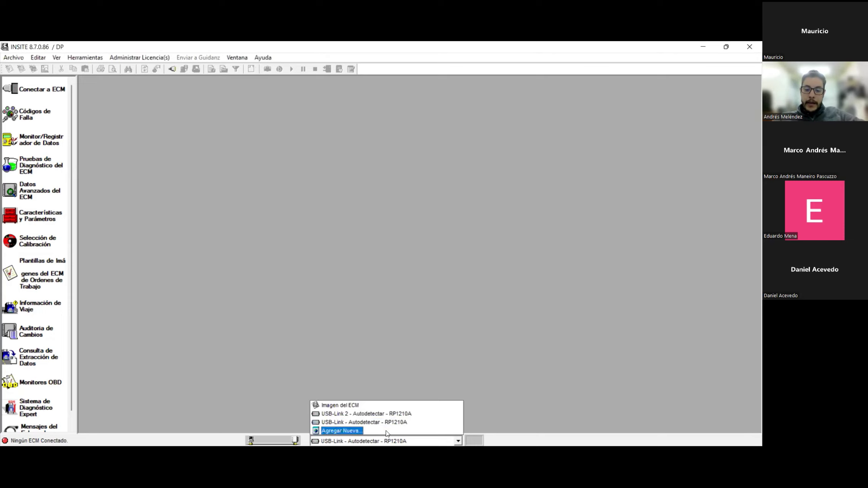
pyautogui.click(386, 431)
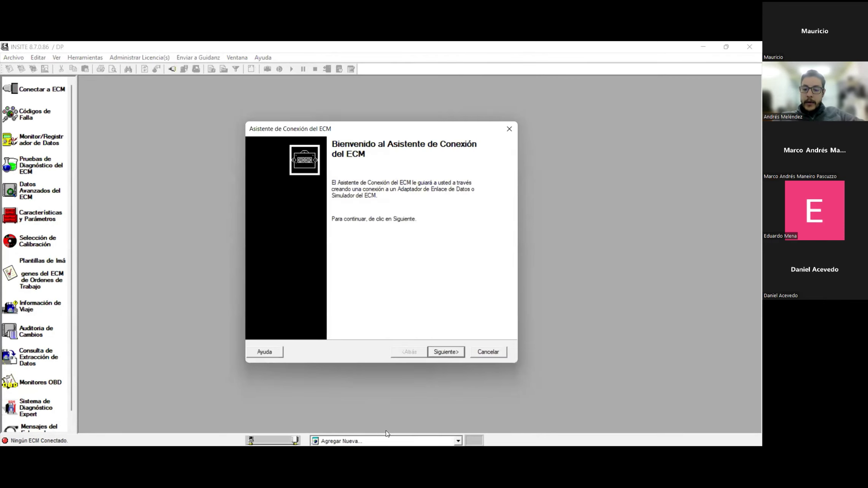
pyautogui.click(455, 353)
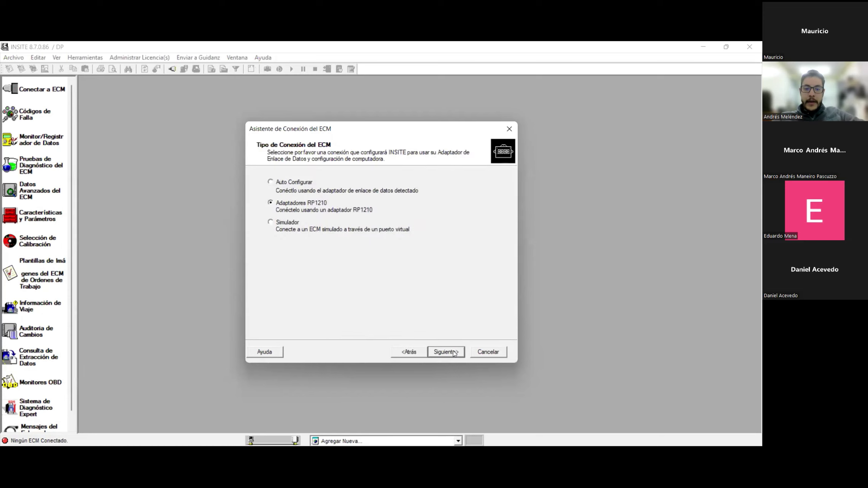
pyautogui.click(288, 181)
pyautogui.click(290, 205)
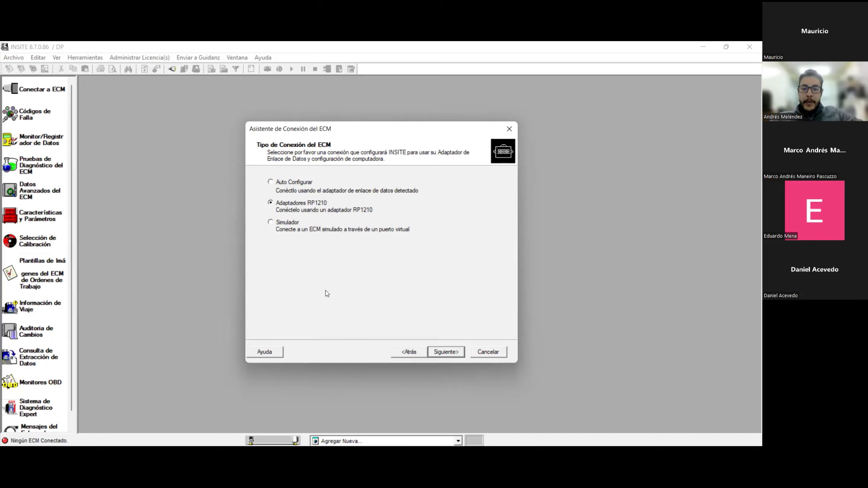
pyautogui.click(287, 229)
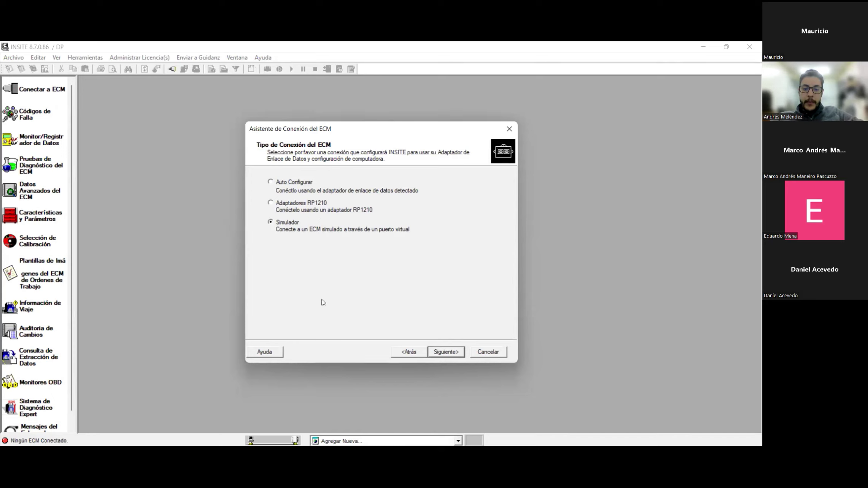
pyautogui.click(447, 350)
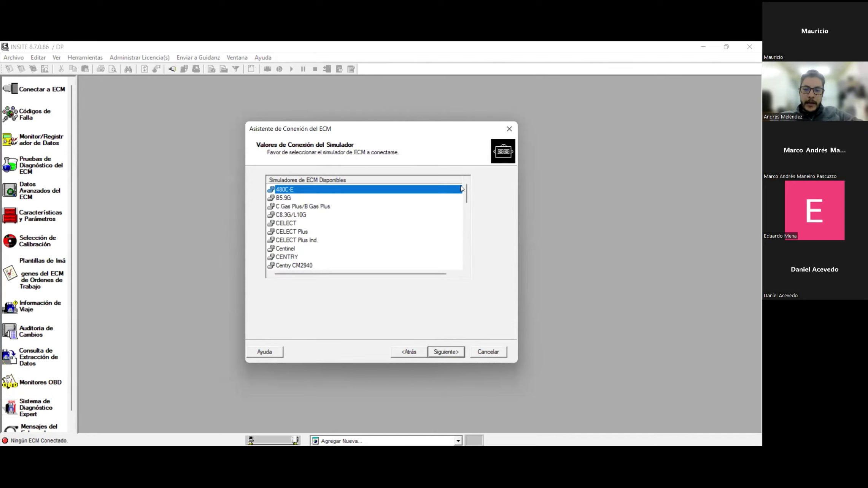
# Examine the list of available ECM simulators, including the ISB, ISC, ISL, ISM and QSK engine families.
pyautogui.moveTo(468, 193); pyautogui.dragTo(467, 215)
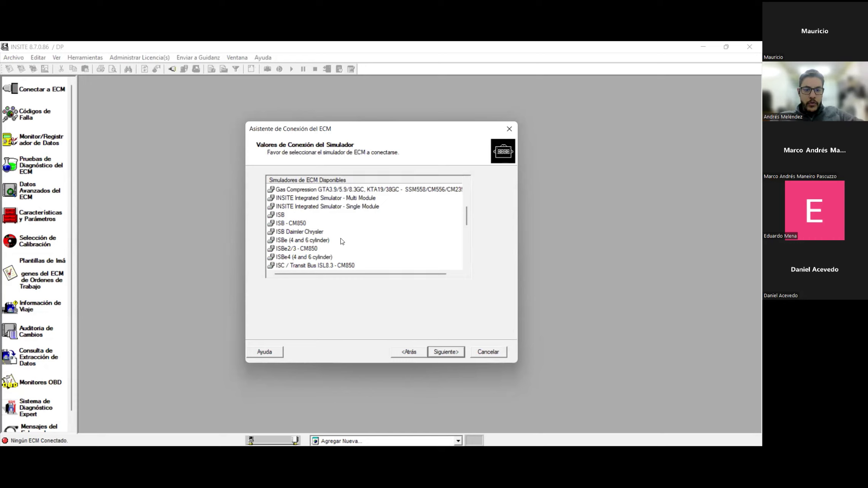
pyautogui.press('Home')
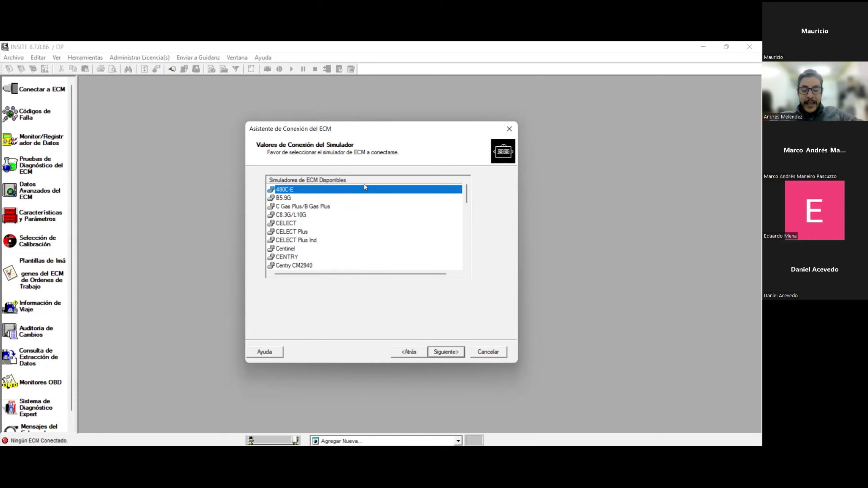
pyautogui.scroll(-2, 383, 223)
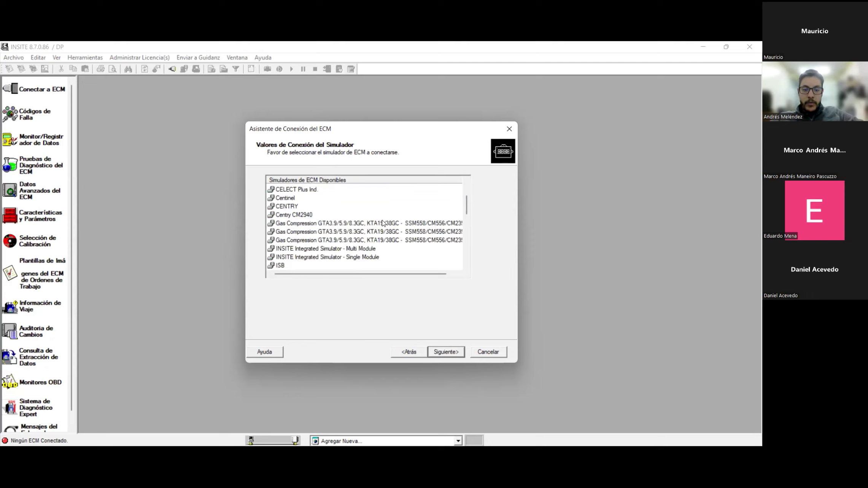
pyautogui.scroll(-2, 383, 225)
pyautogui.scroll(1, 383, 225)
pyautogui.scroll(-1, 383, 224)
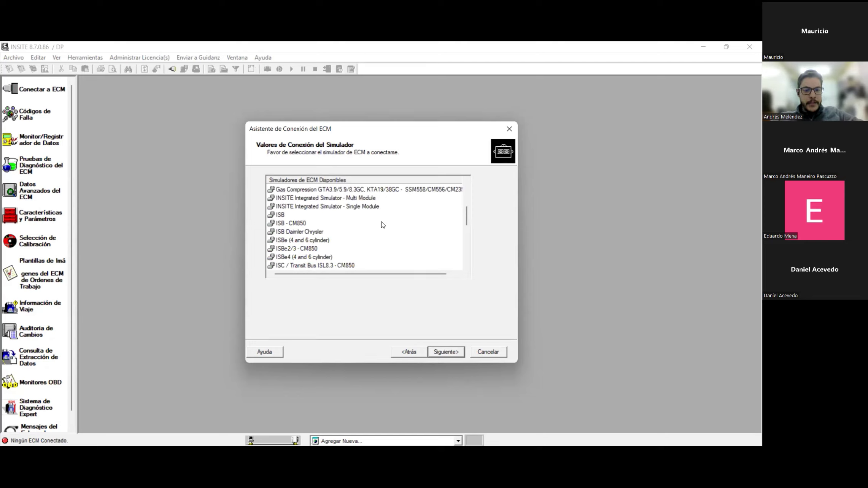
pyautogui.click(301, 216)
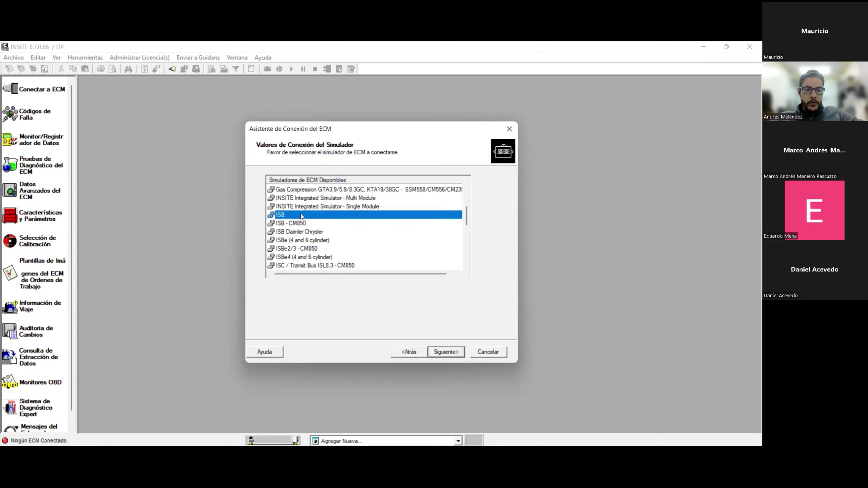
pyautogui.click(338, 232)
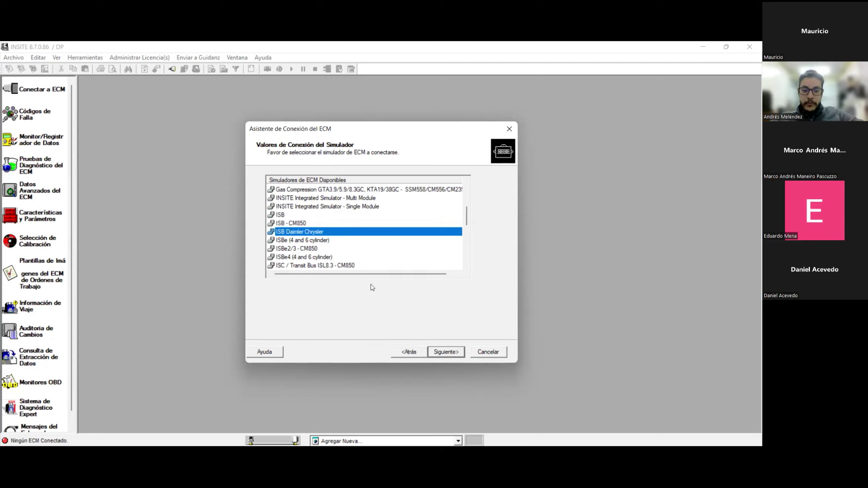
pyautogui.click(360, 257)
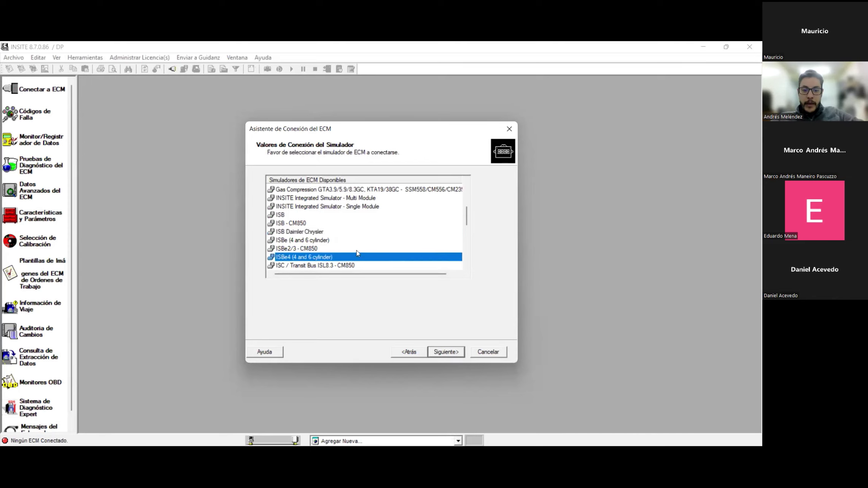
pyautogui.scroll(-1, 358, 254)
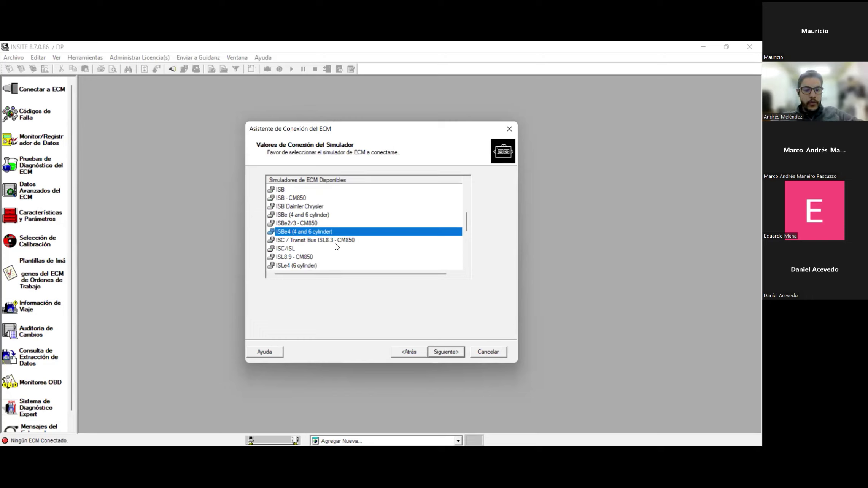
pyautogui.scroll(-1, 337, 247)
pyautogui.scroll(-1, 337, 247)
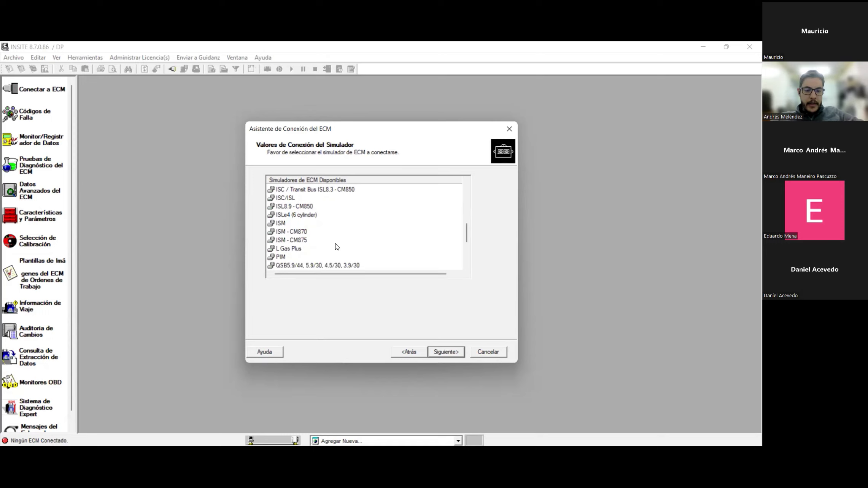
pyautogui.scroll(-1, 337, 247)
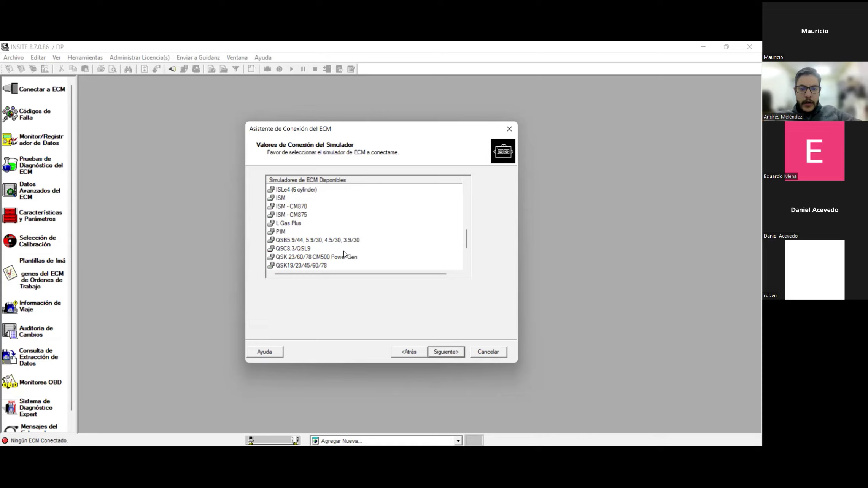
pyautogui.scroll(1, 345, 254)
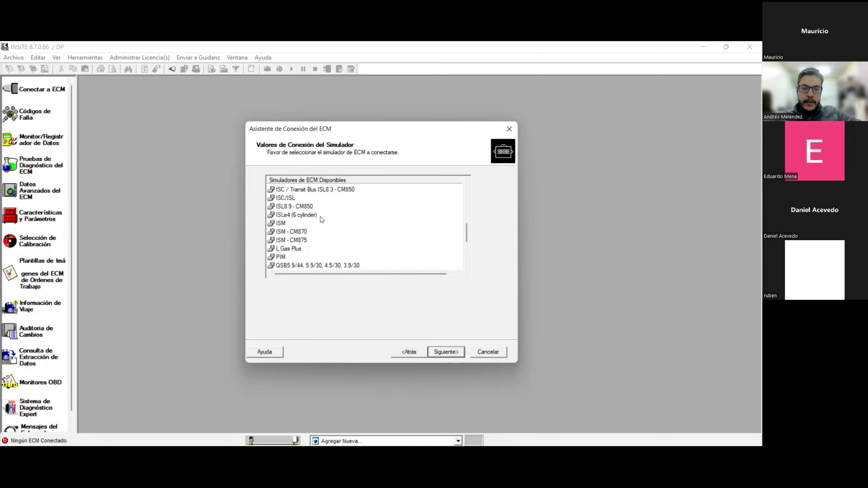
pyautogui.scroll(2, 322, 217)
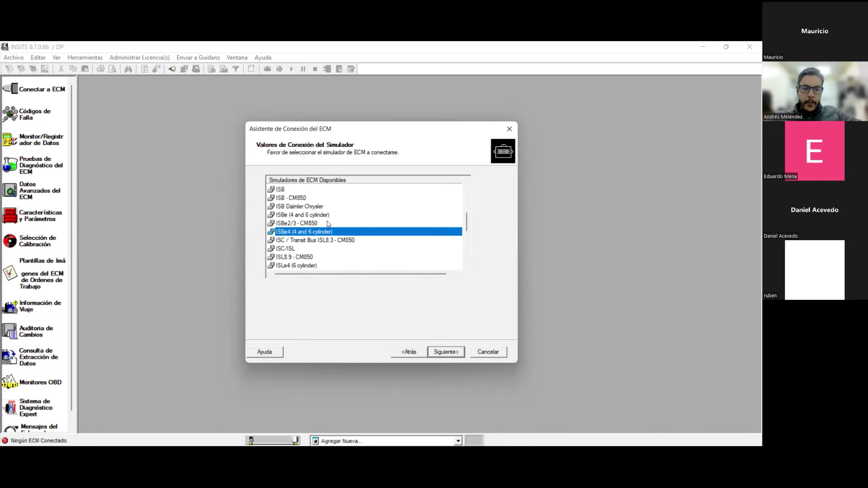
# Choose the ISBe (4 and 6 cylinder) simulator, keep the suggested connection name and finish creating the connection.
pyautogui.click(329, 215)
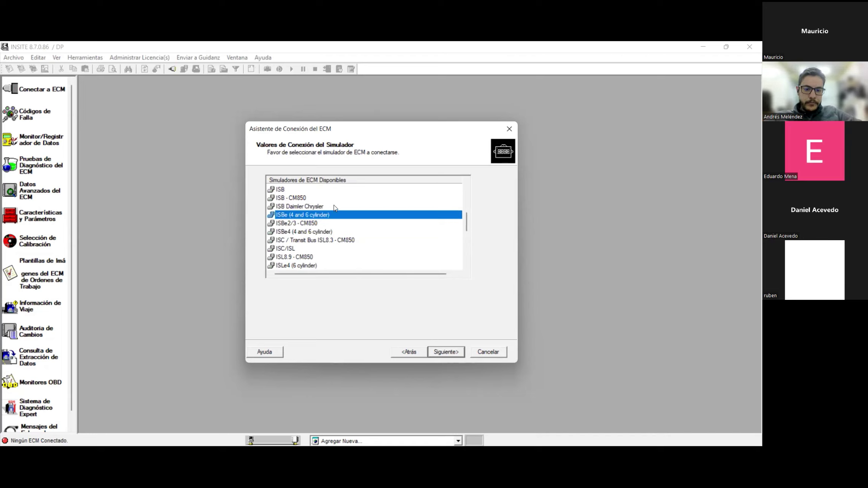
pyautogui.click(335, 207)
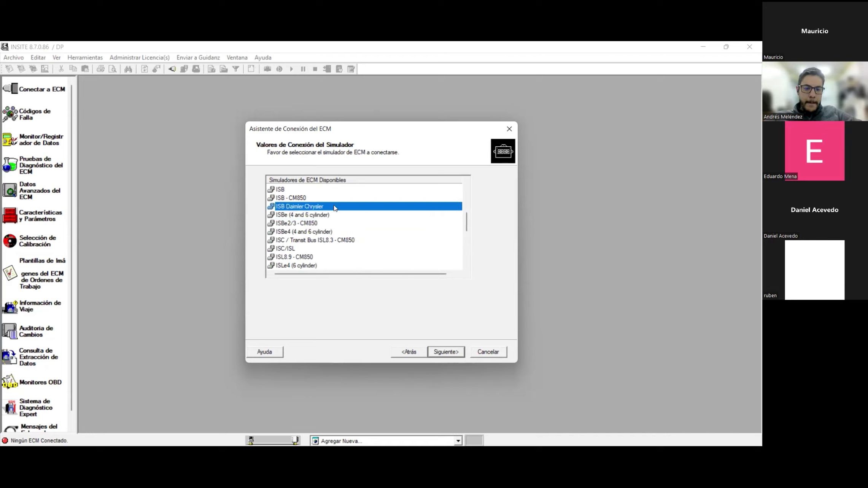
pyautogui.click(343, 217)
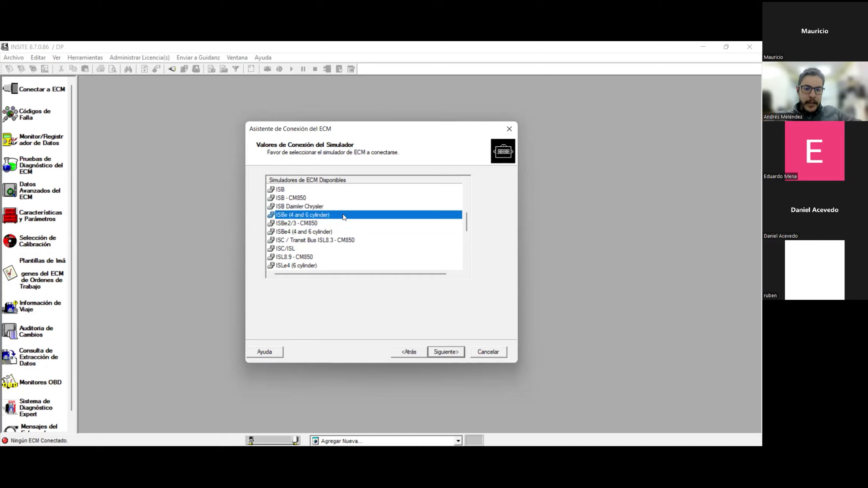
pyautogui.click(447, 352)
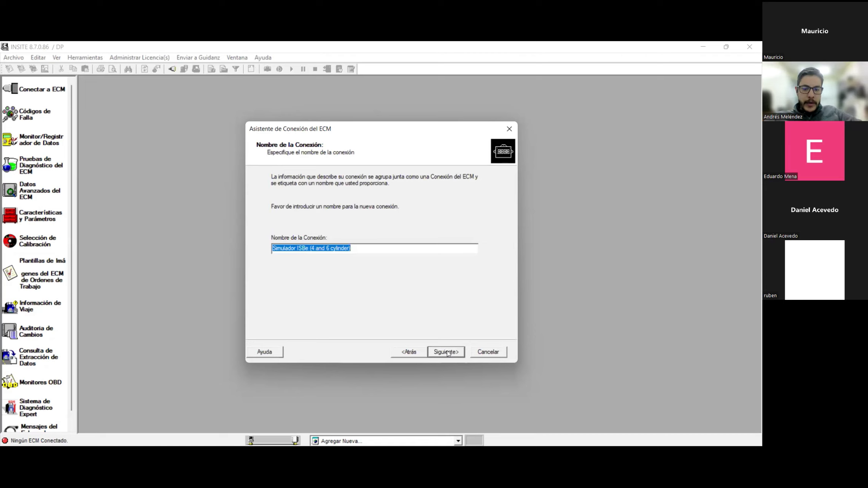
pyautogui.click(447, 352)
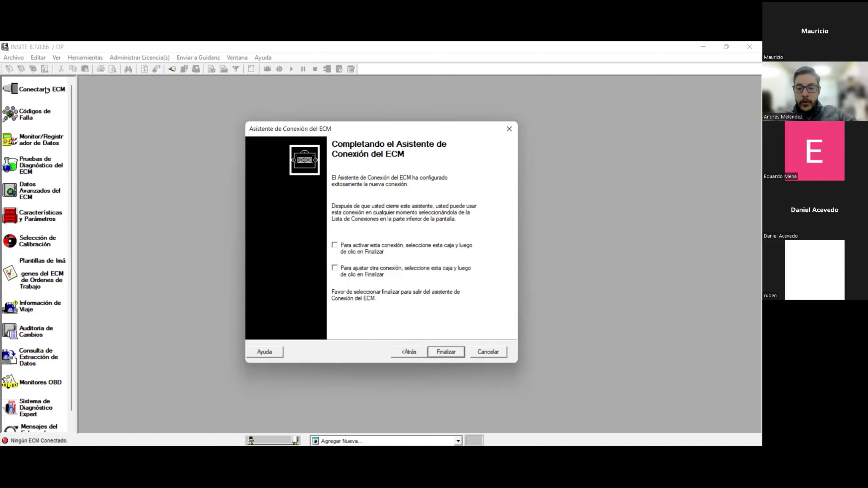
pyautogui.click(444, 353)
# Begin adding another ECM connection of the Adaptadores RP1210 type and view the available adapter vendors.
pyautogui.click(459, 443)
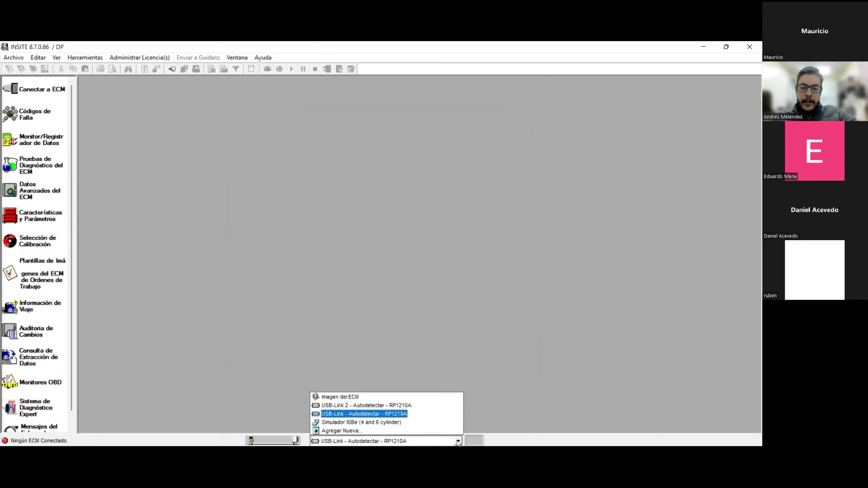
pyautogui.click(437, 431)
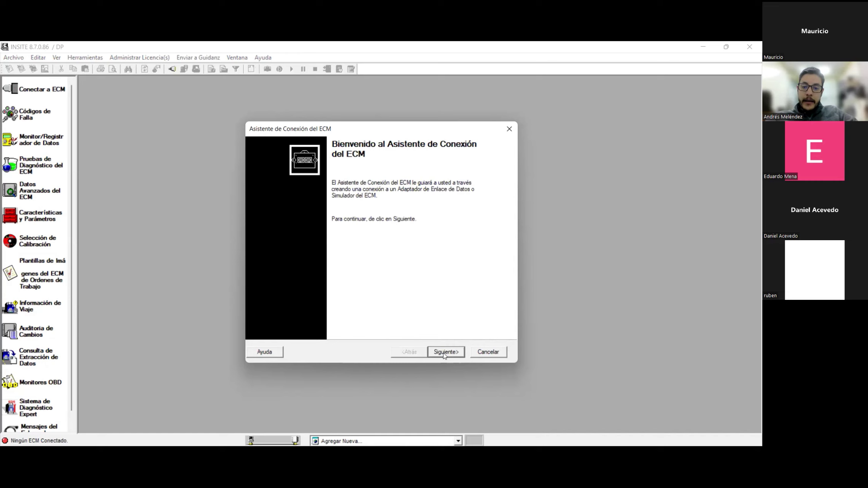
pyautogui.click(443, 352)
pyautogui.click(300, 205)
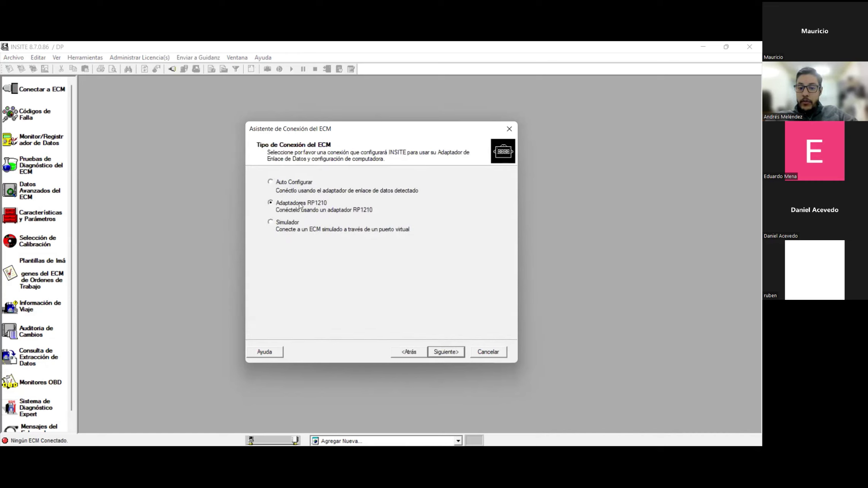
pyautogui.click(443, 352)
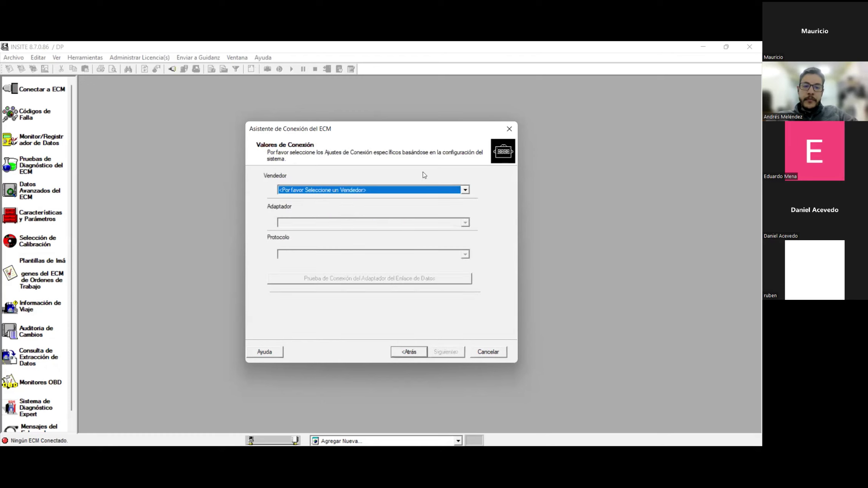
pyautogui.click(462, 191)
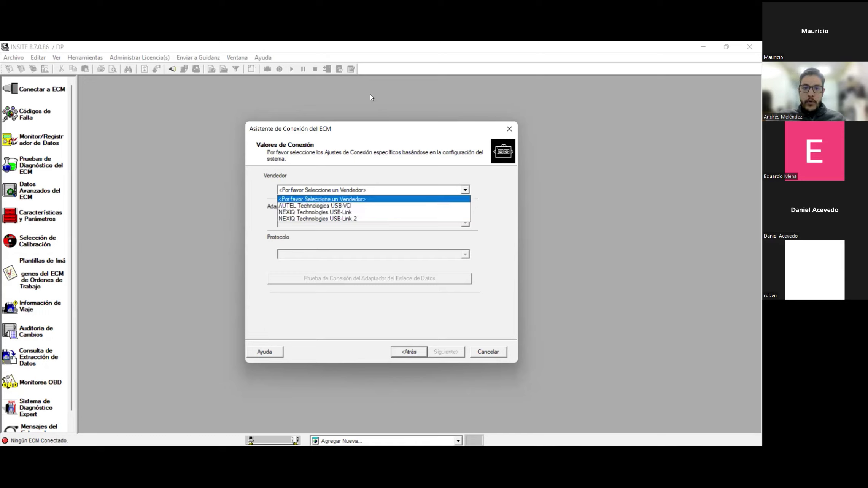
pyautogui.click(380, 146)
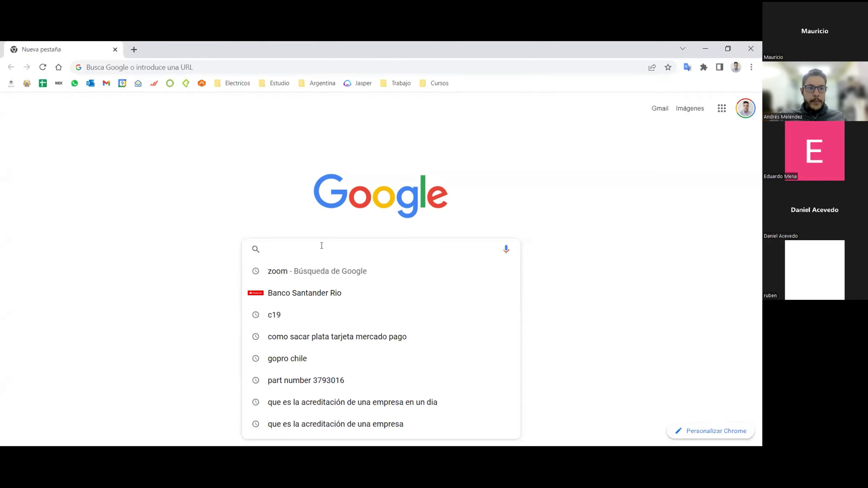
# Switch to Chrome and search Google for "nexiq usb link 2".
pyautogui.write('nexiq')
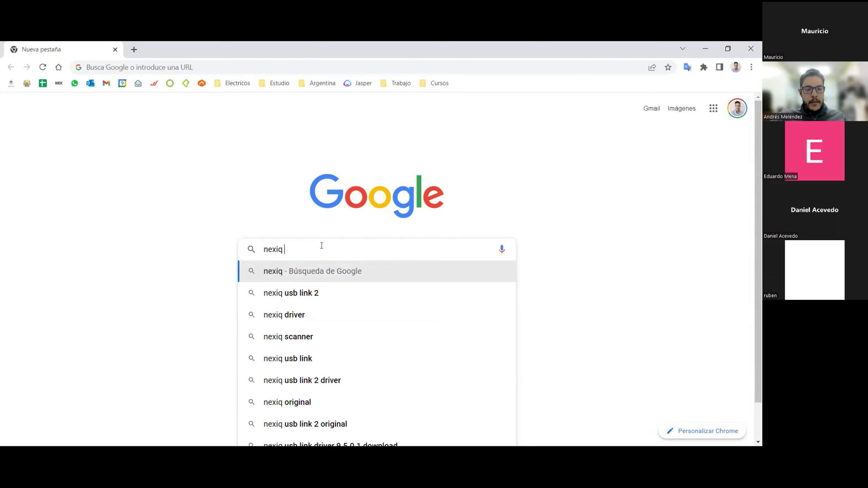
pyautogui.press('Down')
pyautogui.press('Return')
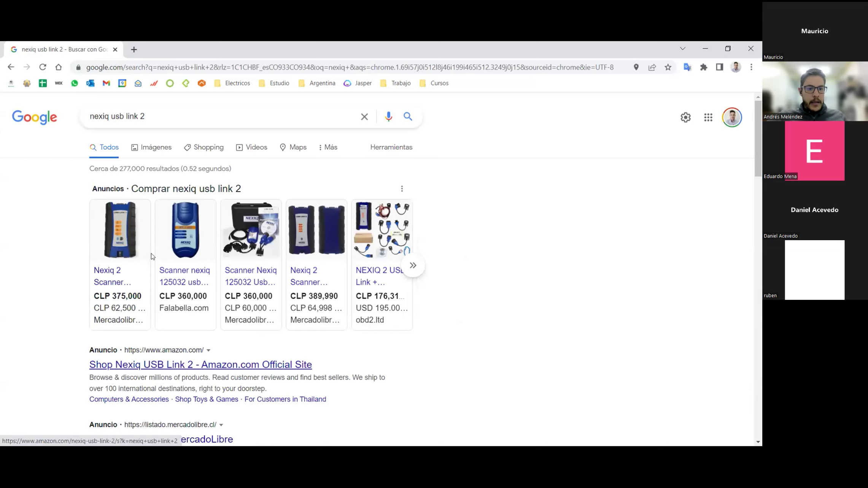
# Show the image and Shopping results for the Nexiq USB-Link 2 search and look over the adapters on sale.
pyautogui.click(165, 151)
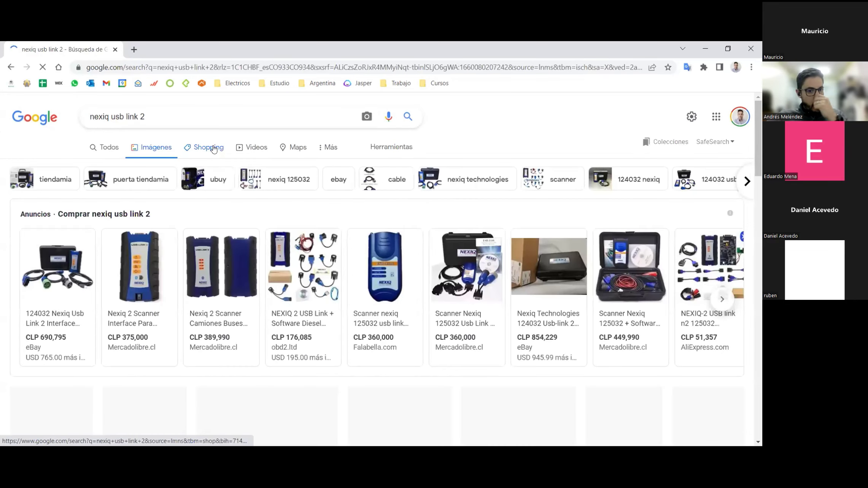
pyautogui.click(214, 148)
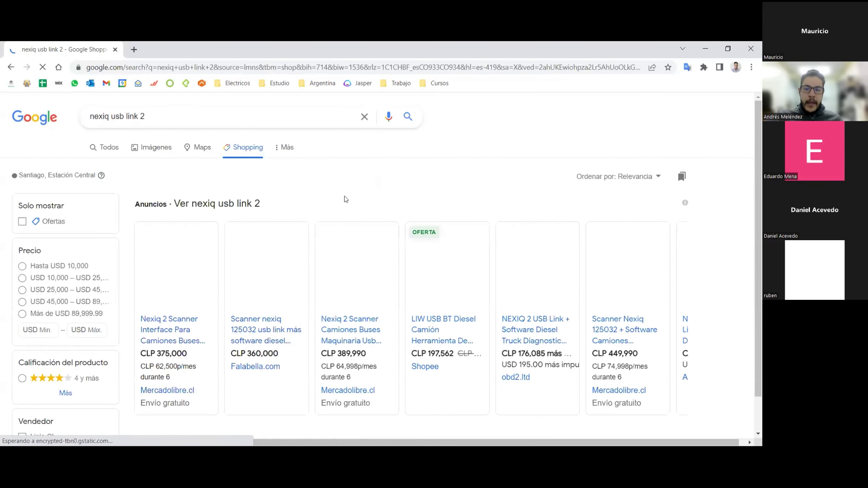
pyautogui.scroll(-3, 464, 190)
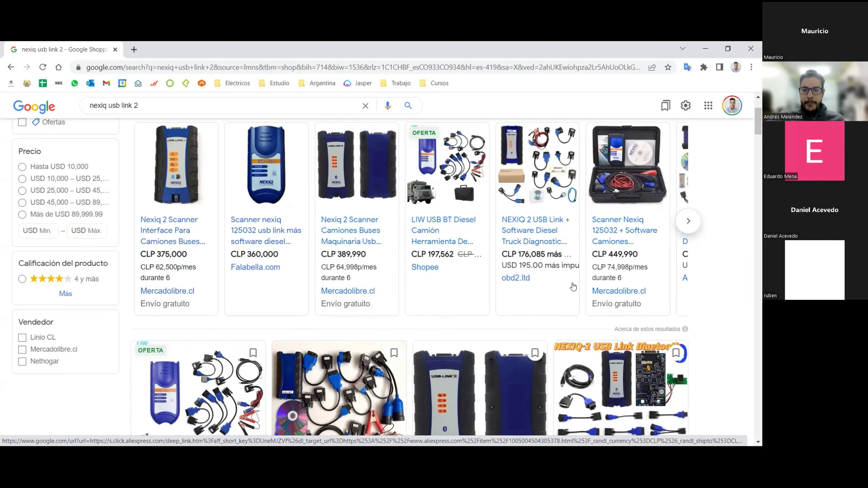
pyautogui.scroll(-3, 572, 286)
pyautogui.scroll(-2, 573, 285)
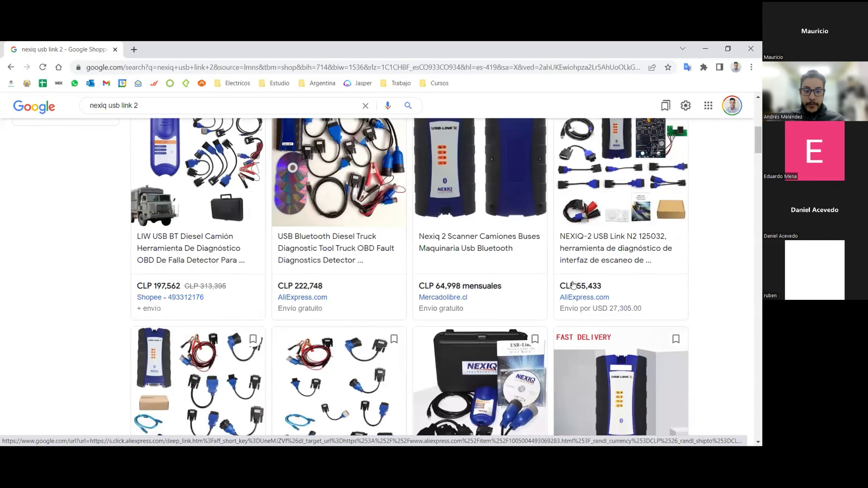
pyautogui.scroll(-5, 572, 285)
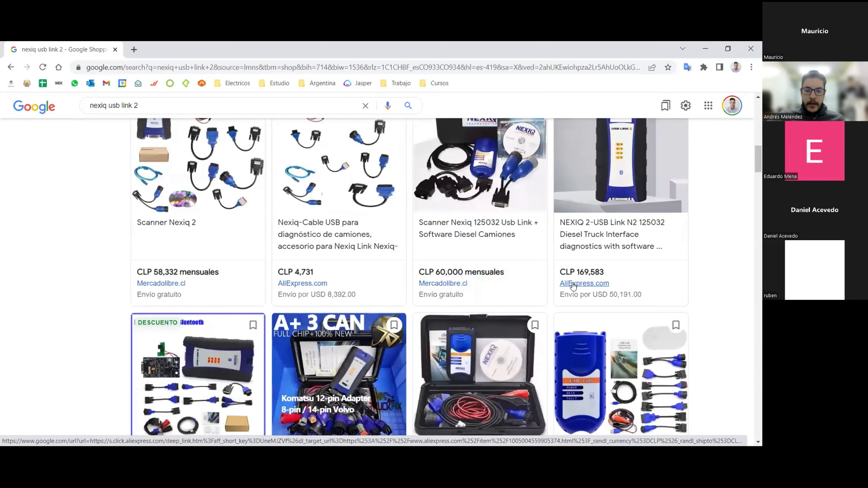
pyautogui.scroll(-3, 573, 286)
pyautogui.scroll(-5, 578, 288)
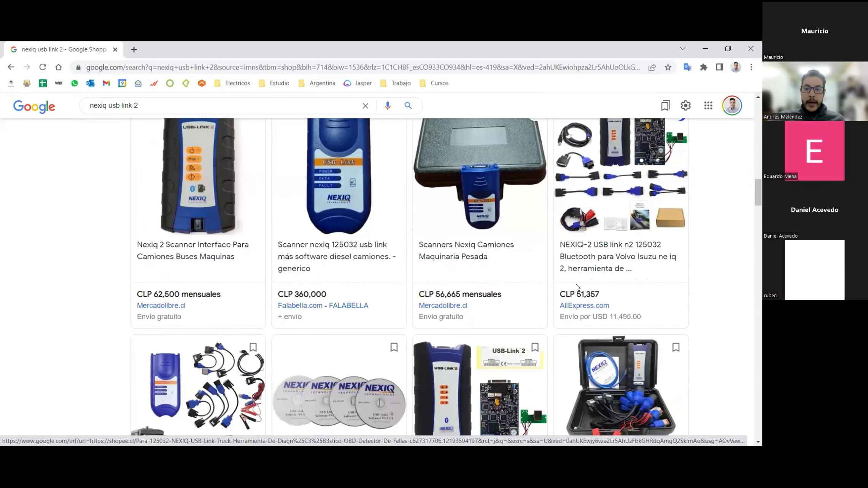
pyautogui.scroll(-4, 579, 289)
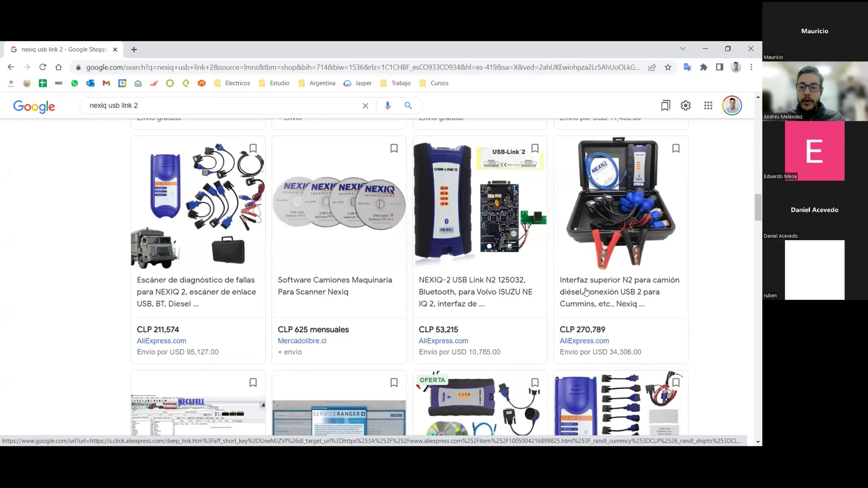
pyautogui.scroll(15, 536, 321)
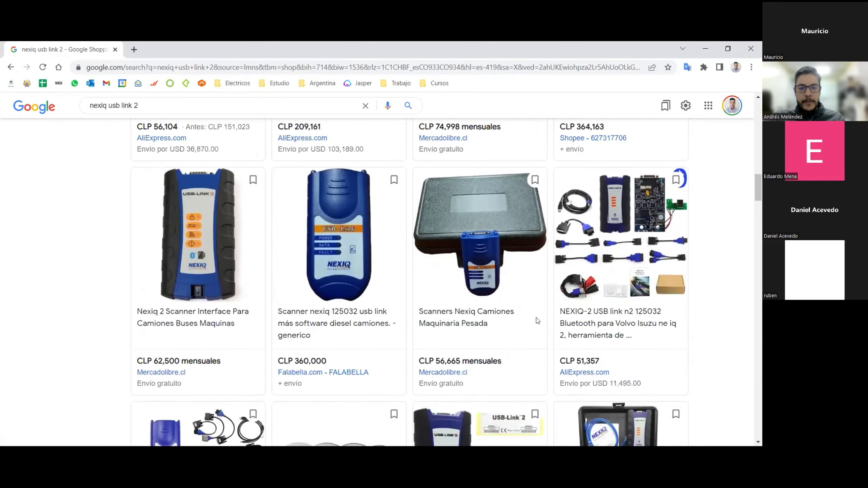
pyautogui.scroll(-5, 536, 321)
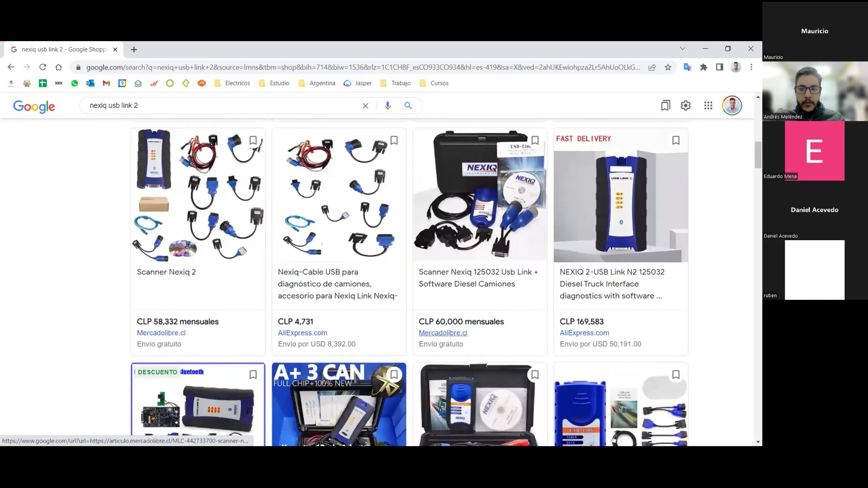
pyautogui.scroll(-4, 555, 266)
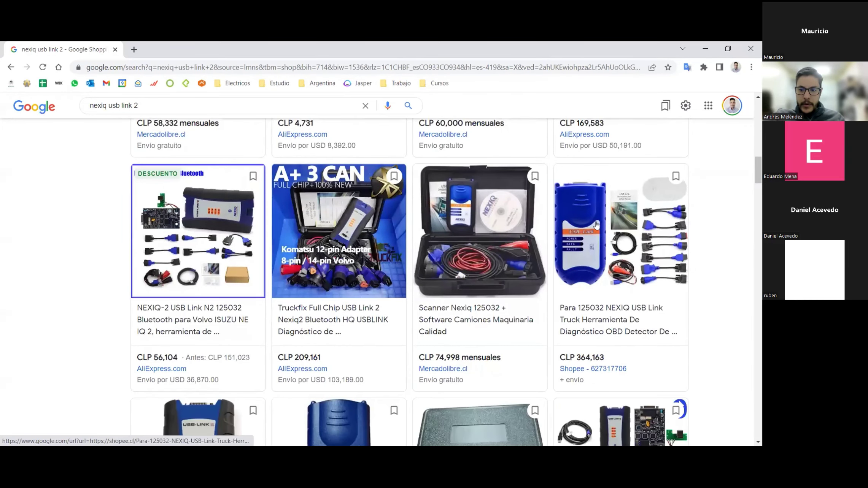
# Preview the 125032 NEXIQ USB Link listing and the Nexiq 2 Scanner Camiones Buses Maquinaria Usb Bluetooth listing to compare both adapter models.
pyautogui.click(596, 224)
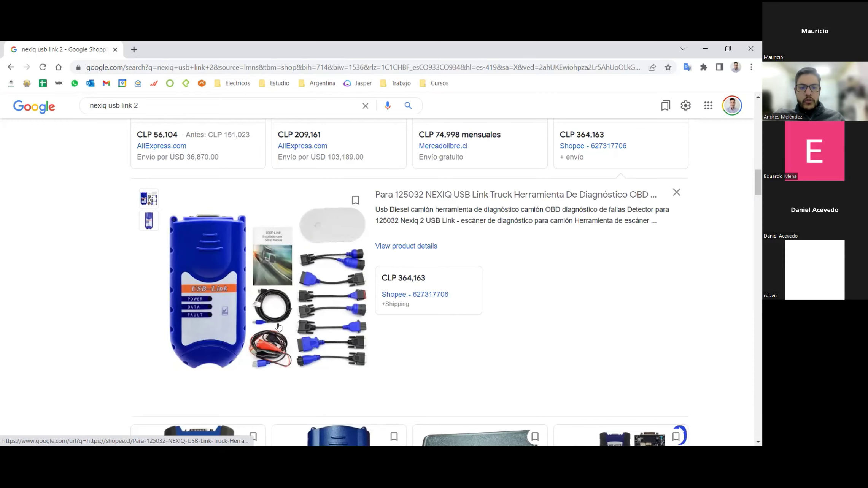
pyautogui.scroll(10, 289, 324)
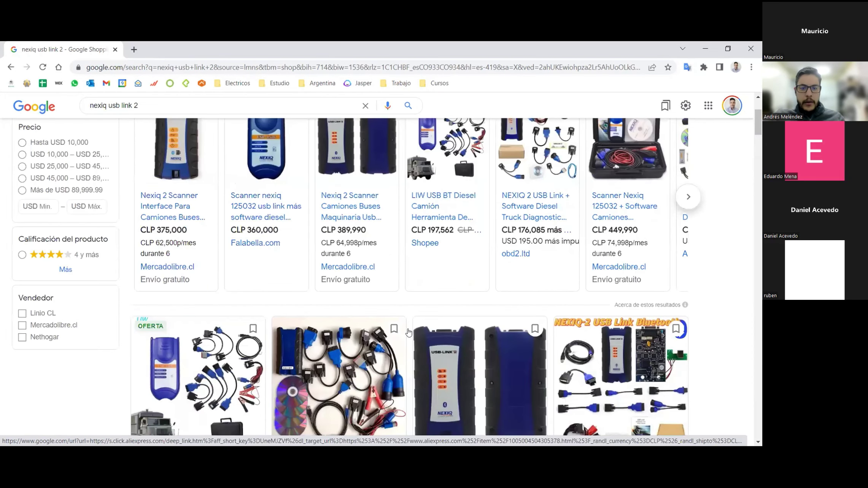
pyautogui.scroll(2, 408, 332)
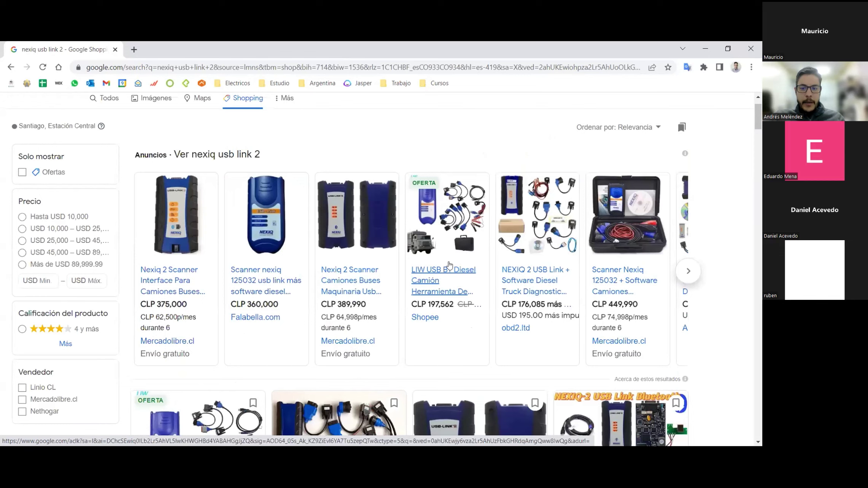
pyautogui.scroll(-10, 417, 378)
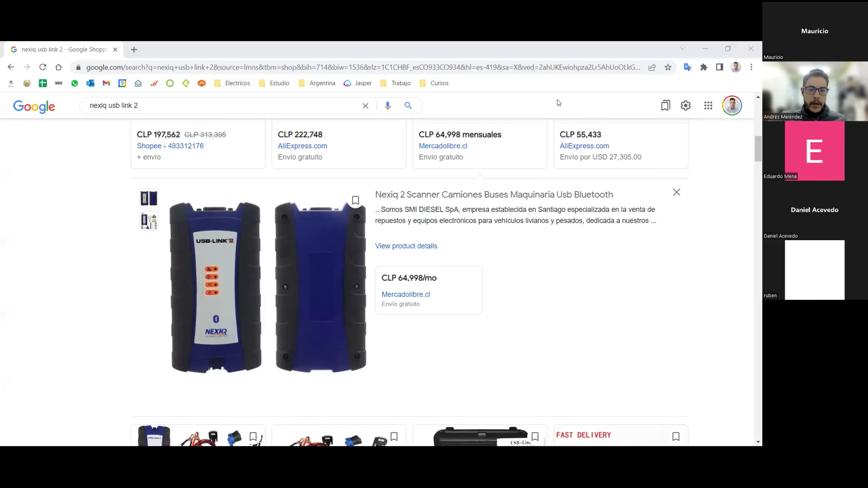
# Switch back to INSITE and choose NEXIQ Technologies USB-Link 2 as the vendor and USB-Link 2 as the adapter.
pyautogui.hotkey('alt', 'Tab')
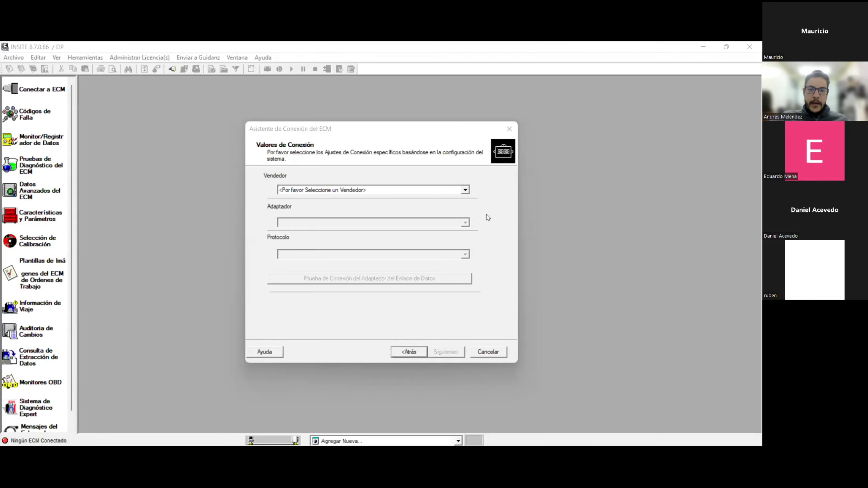
pyautogui.click(464, 190)
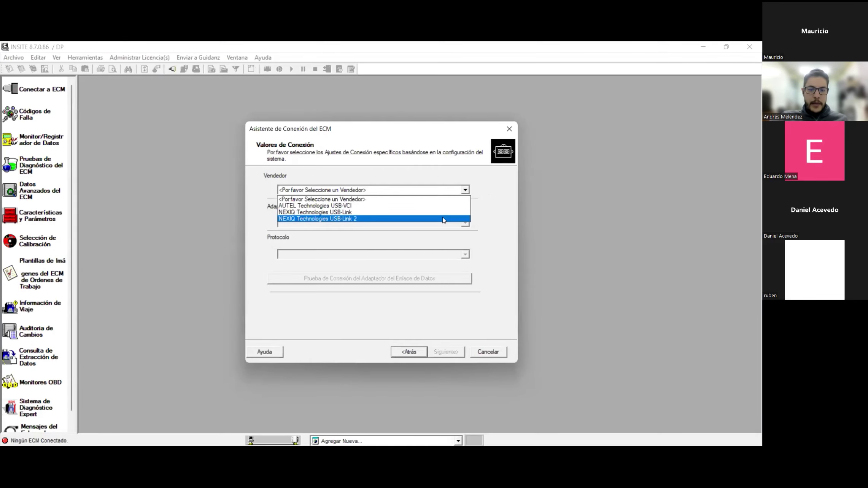
pyautogui.click(443, 220)
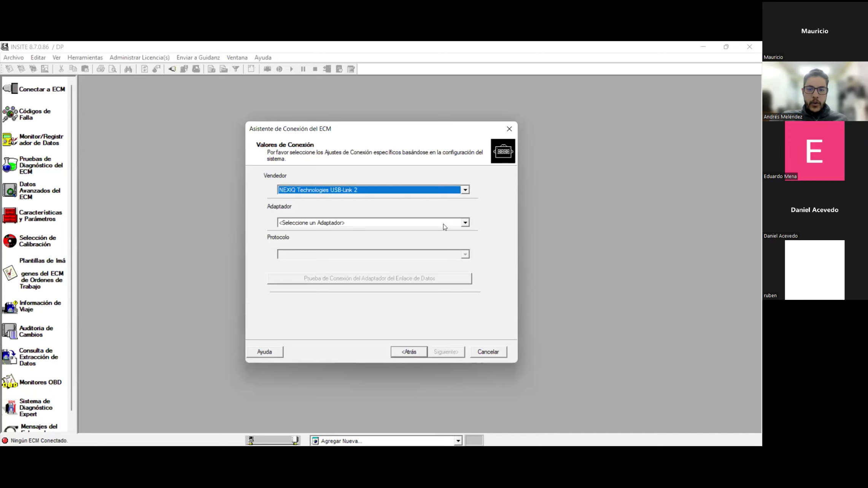
pyautogui.click(465, 223)
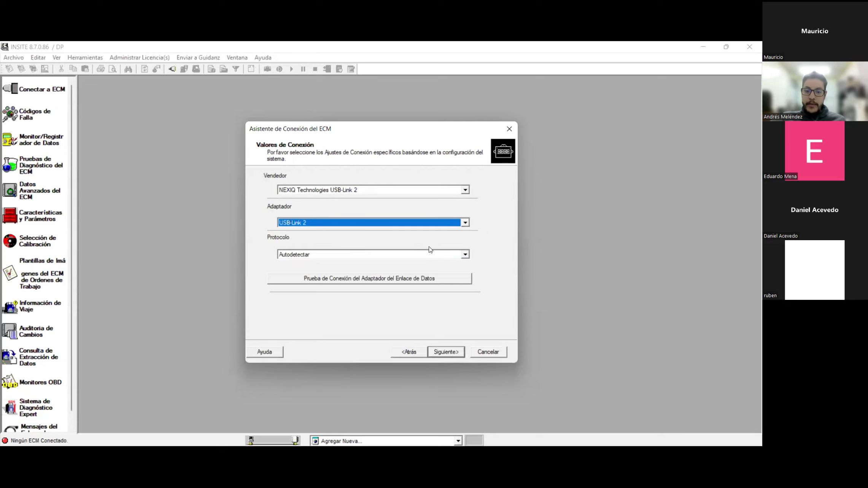
# Review the available protocols, keep Autodetectar and cancel the ECM connection wizard.
pyautogui.click(443, 255)
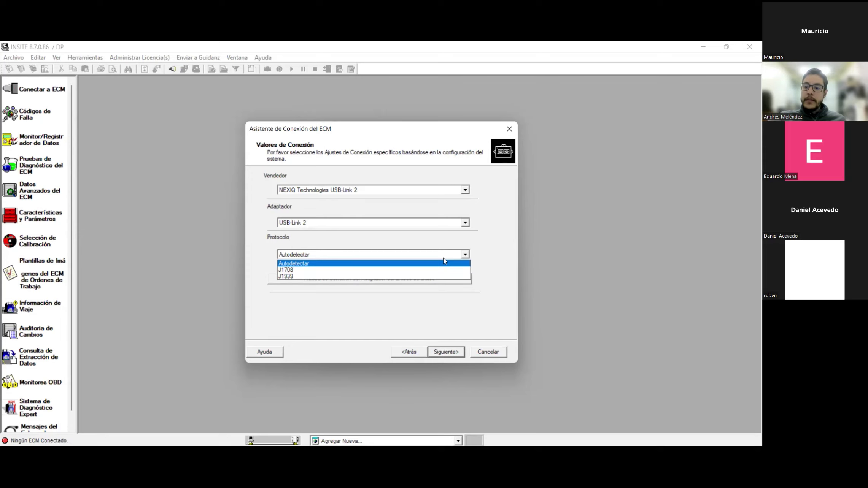
pyautogui.click(382, 258)
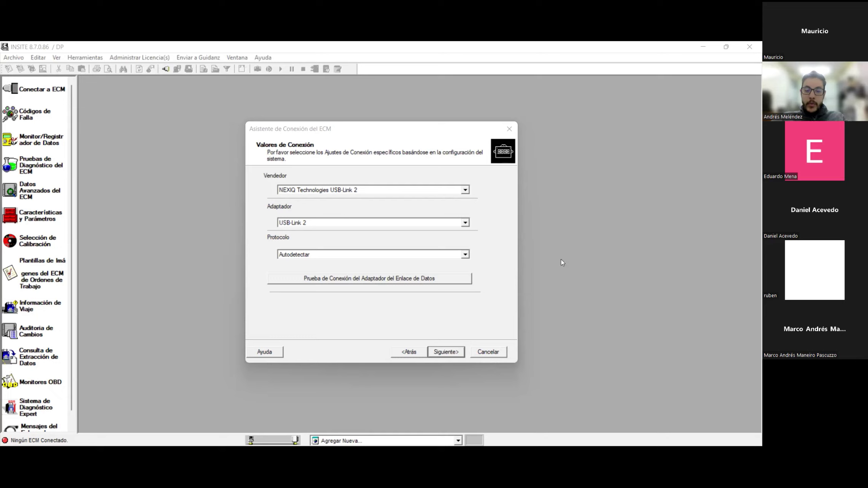
pyautogui.click(464, 254)
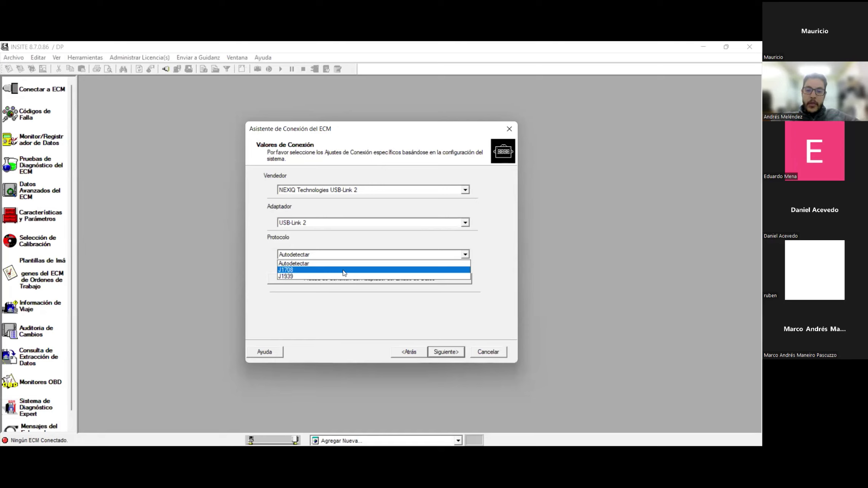
pyautogui.click(353, 263)
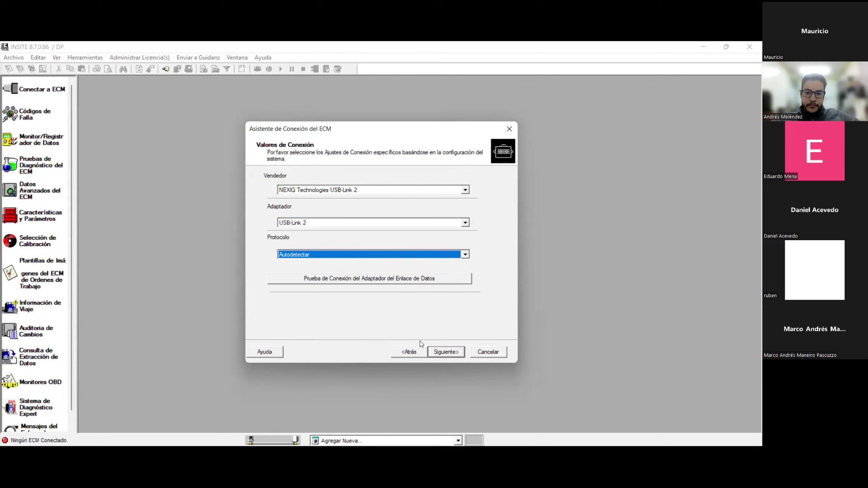
pyautogui.click(491, 352)
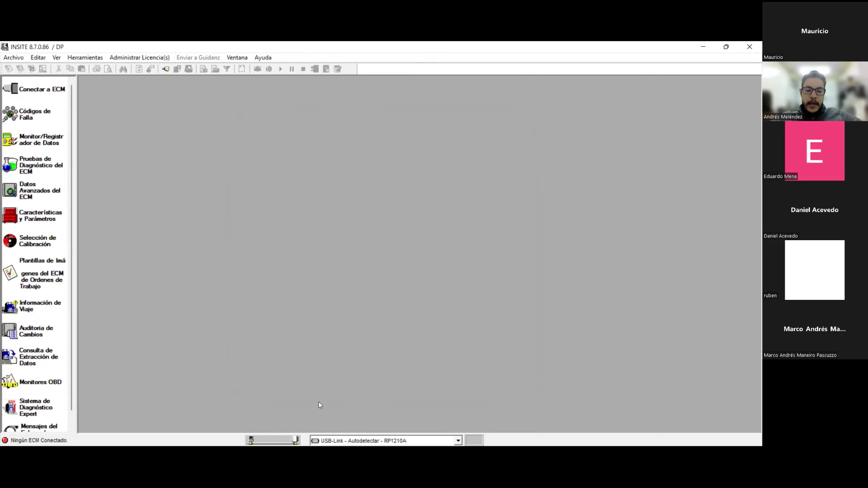
# Preview the ECM connection dialog for the USB-Link adapter and the ISBe (4 and 6 cylinder) simulator, cancelling it without connecting.
pyautogui.click(42, 88)
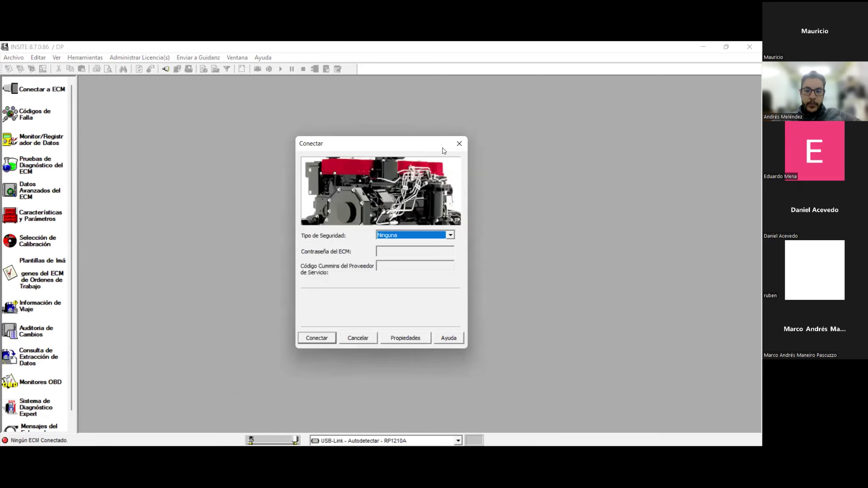
pyautogui.click(459, 143)
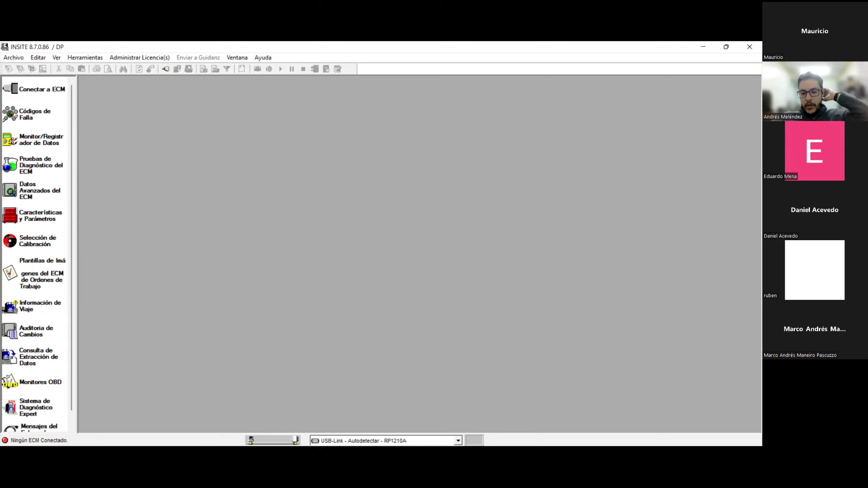
pyautogui.click(458, 440)
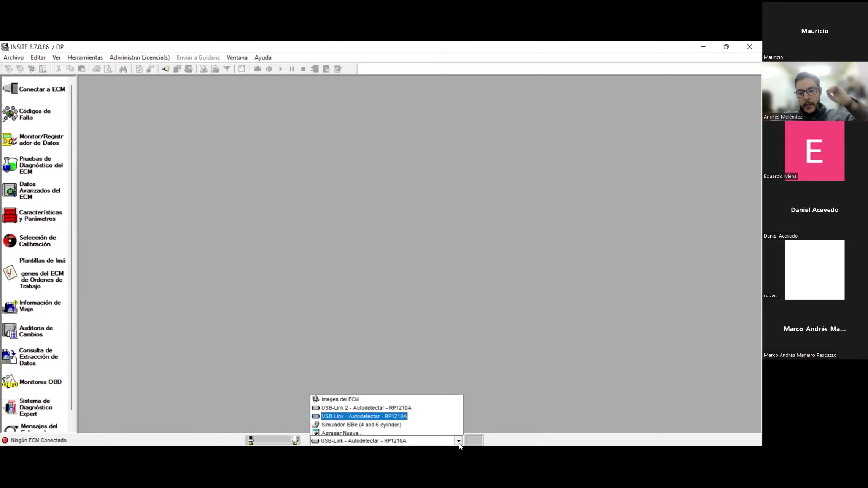
pyautogui.click(393, 422)
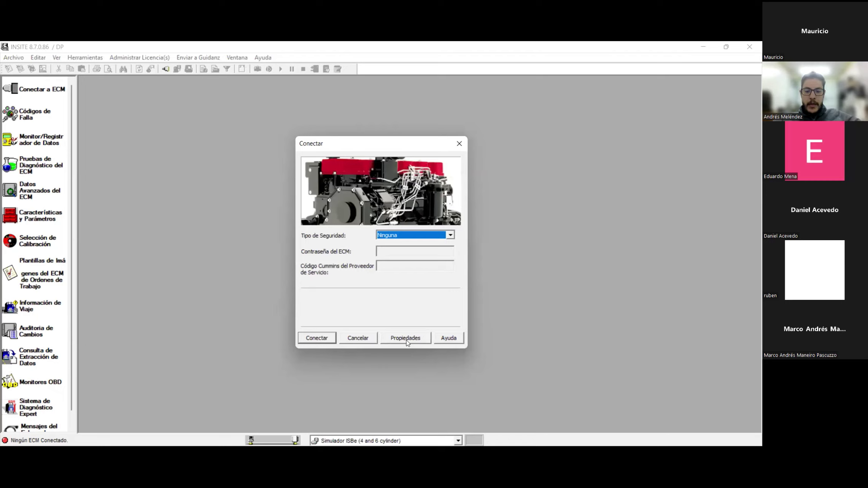
pyautogui.click(362, 337)
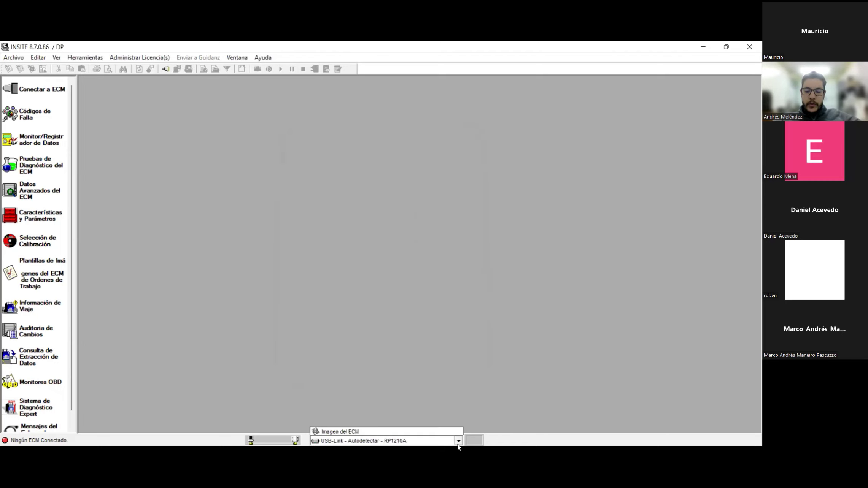
# Select the Simulador ISBe (4 and 6 cylinder) connection and connect to the ECM with the security type Ninguna.
pyautogui.click(458, 444)
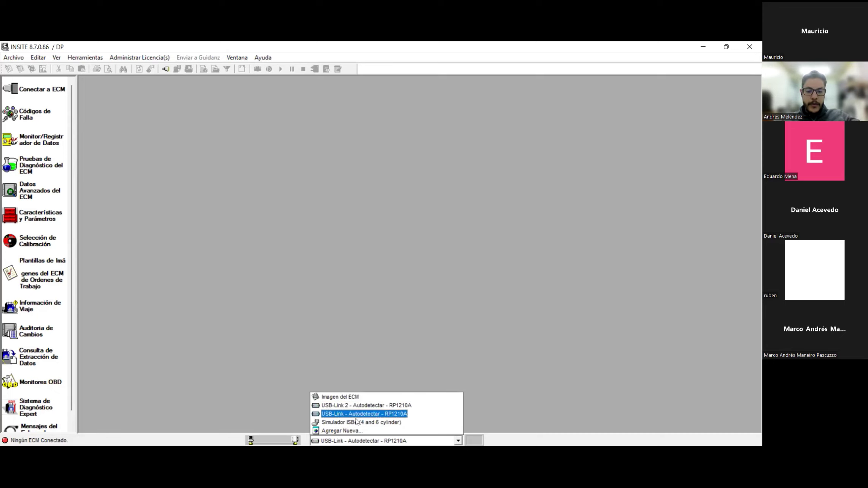
pyautogui.click(356, 422)
pyautogui.click(319, 336)
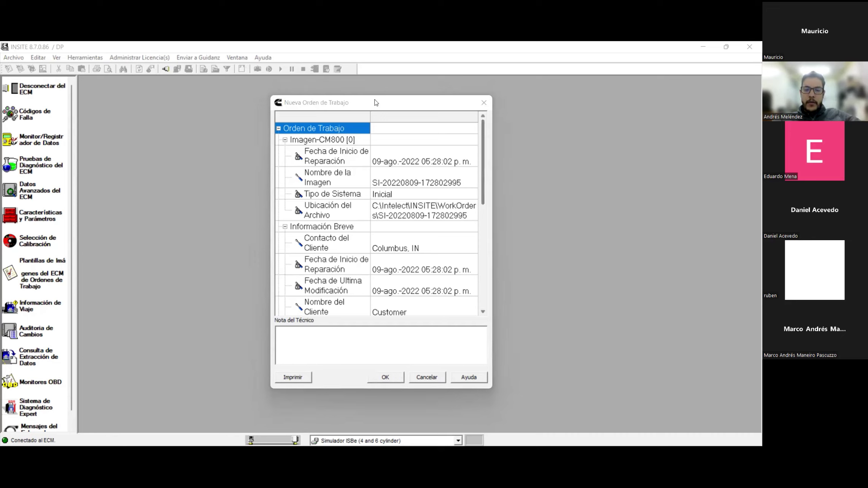
# Add the prefix "SIMULACIÓN ISB -" to the image name of the new work order.
pyautogui.moveTo(375, 102); pyautogui.dragTo(370, 72)
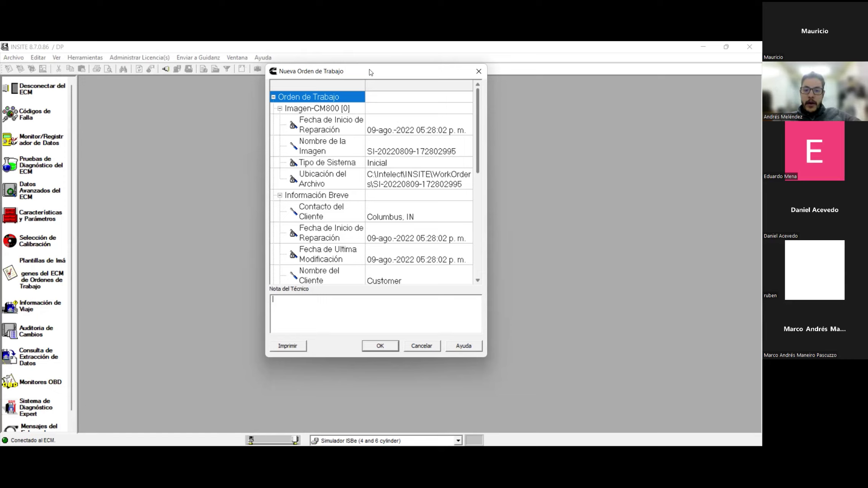
pyautogui.click(403, 152)
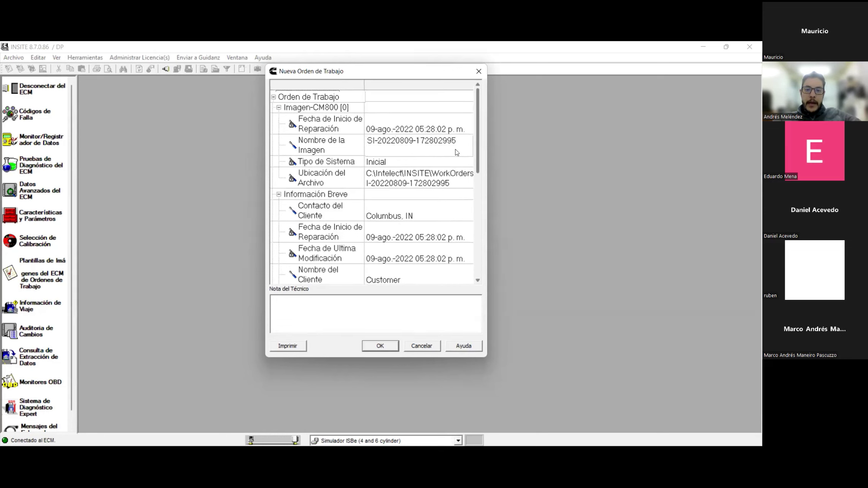
pyautogui.moveTo(462, 139); pyautogui.dragTo(347, 141)
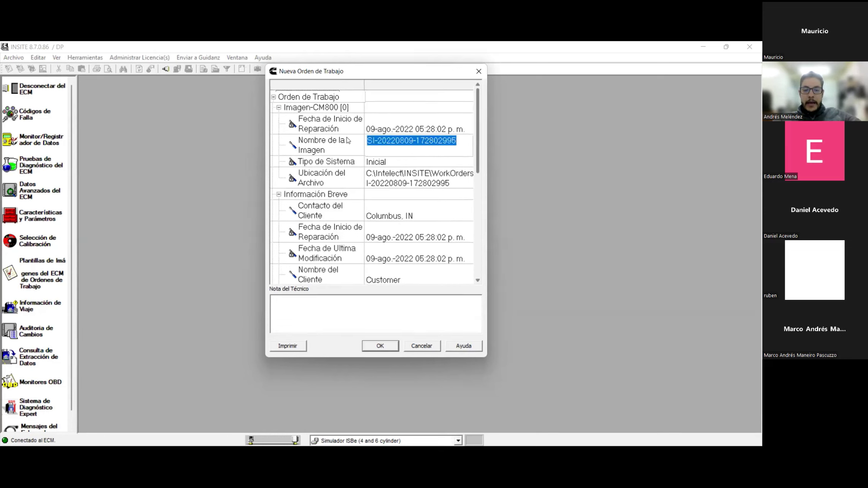
pyautogui.click(367, 141)
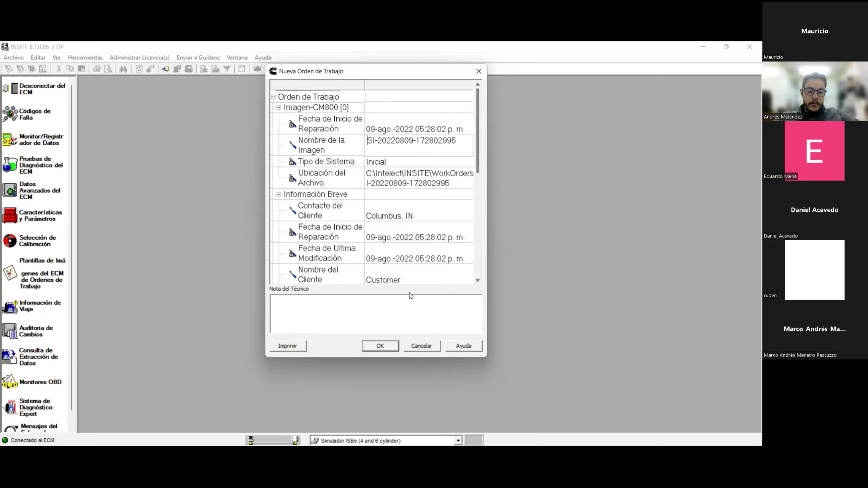
pyautogui.write('SIM')
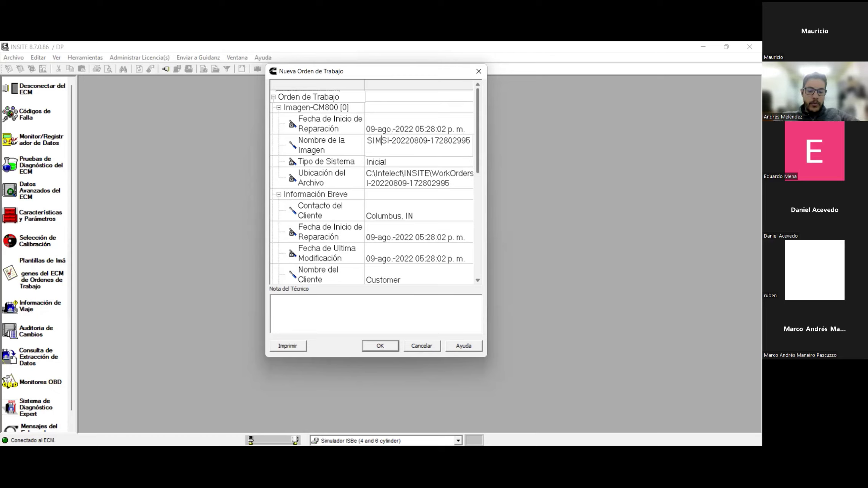
pyautogui.write('ULACIÓ')
pyautogui.write('N ')
pyautogui.write('ISB ')
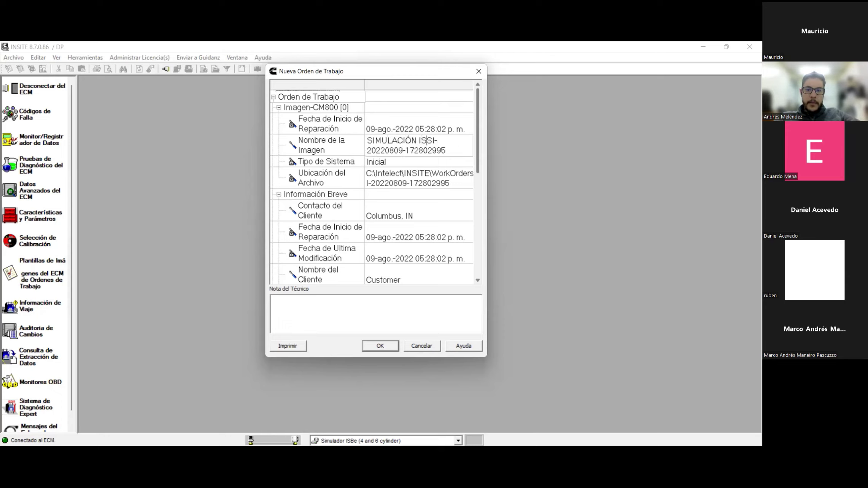
pyautogui.write('-')
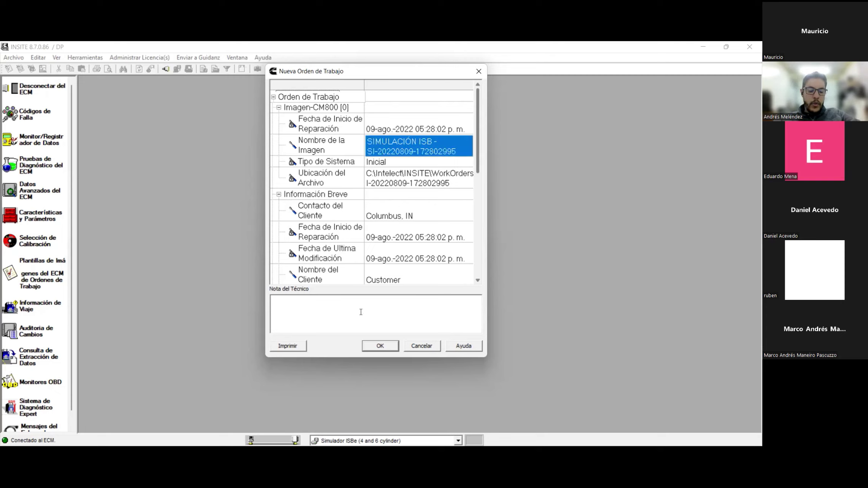
# Enter the technician note "CURSO DIAG PROG DE CUMMINS" and accept the new work order.
pyautogui.write('CURSO DIAG PR')
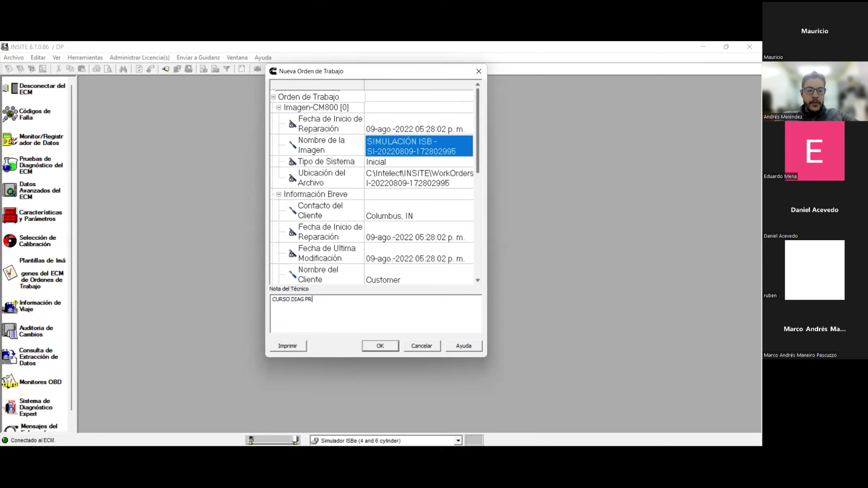
pyautogui.write('OG DE CUMMINS')
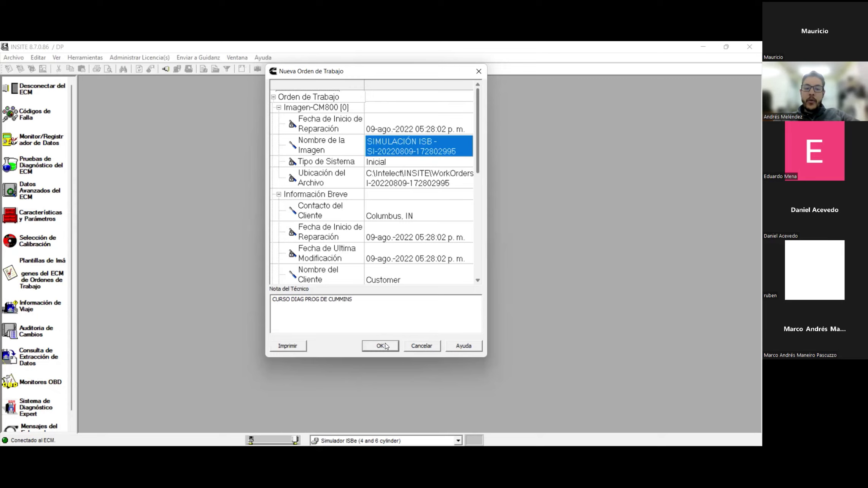
pyautogui.click(381, 345)
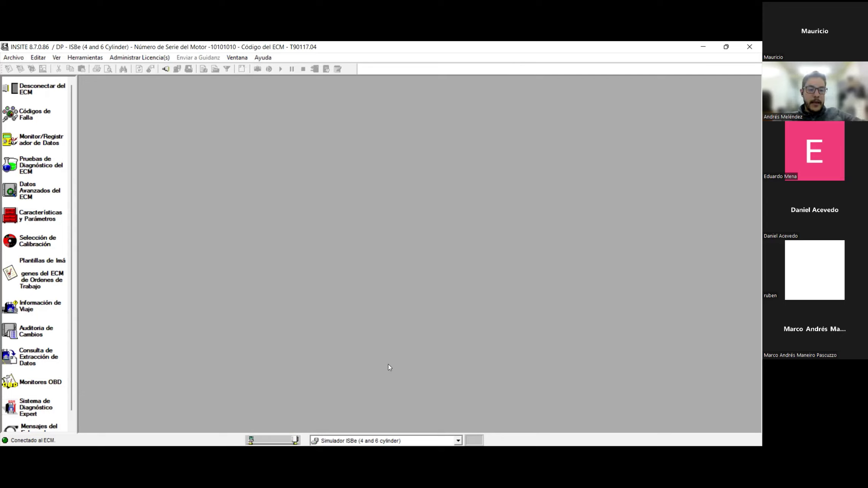
# Open the ECM fault codes and enlarge the list to show every active and inactive code.
pyautogui.click(26, 119)
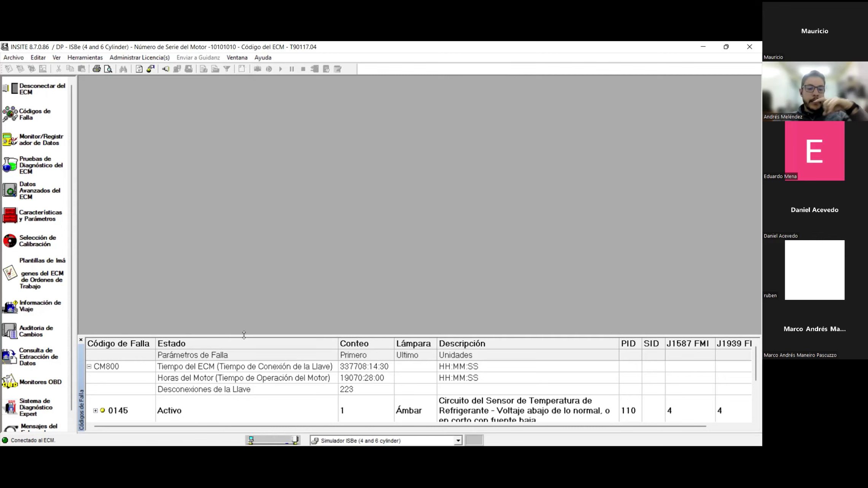
pyautogui.moveTo(244, 334); pyautogui.dragTo(258, 151)
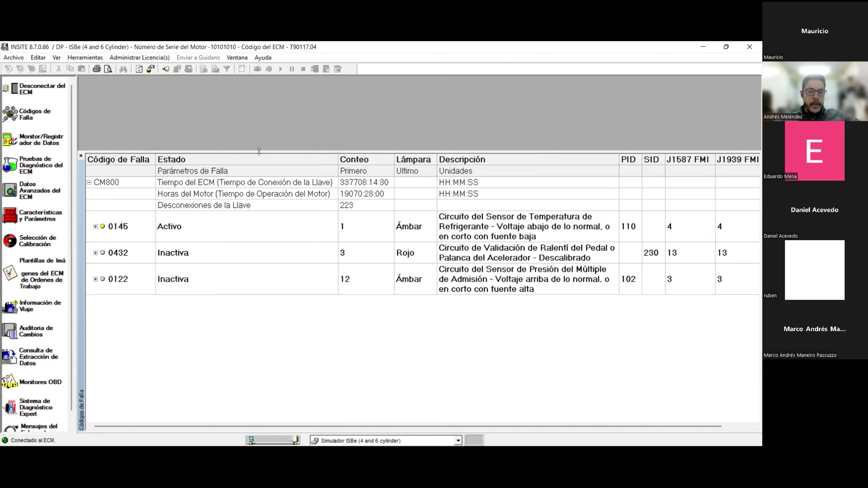
pyautogui.click(214, 229)
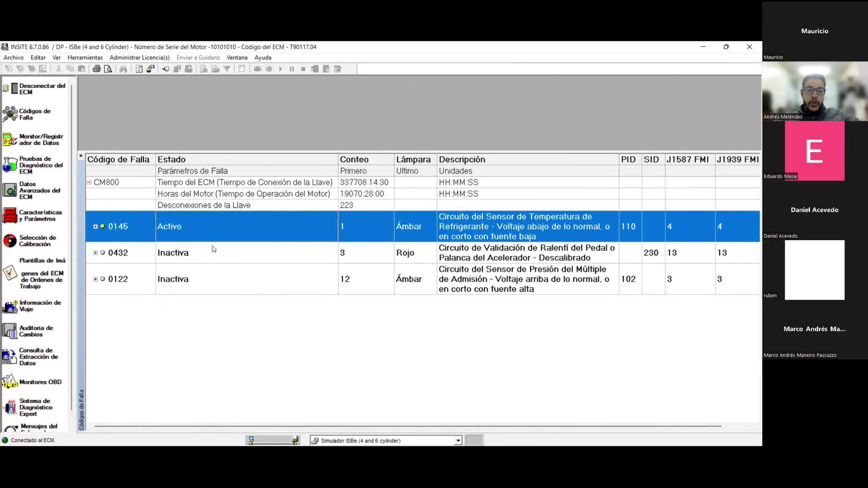
pyautogui.click(207, 252)
pyautogui.click(211, 241)
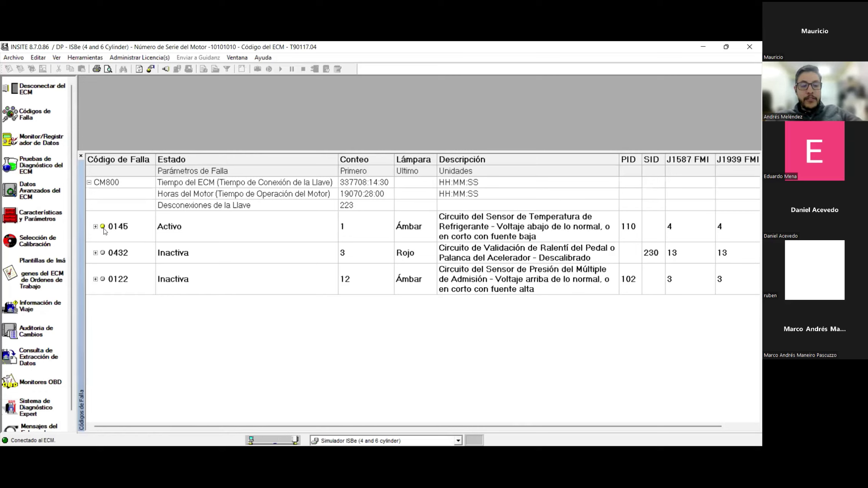
# Examine the status, count and description of fault codes 0145, 0432 and 0122.
pyautogui.click(105, 231)
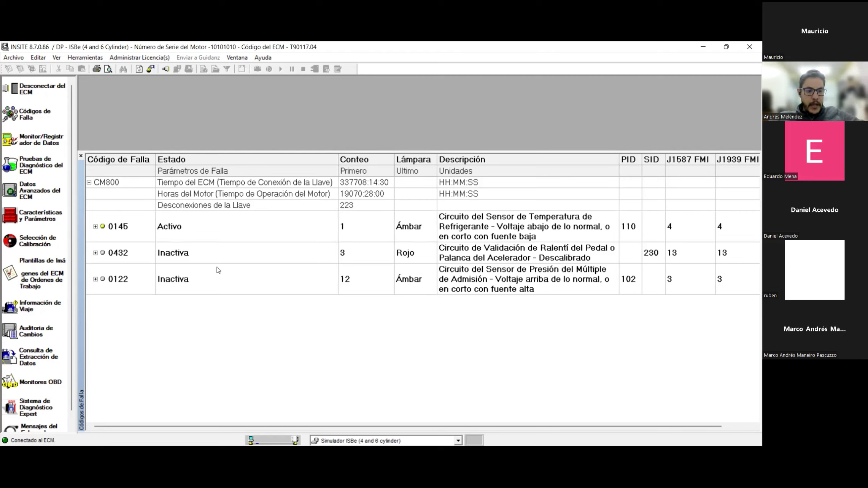
pyautogui.click(210, 258)
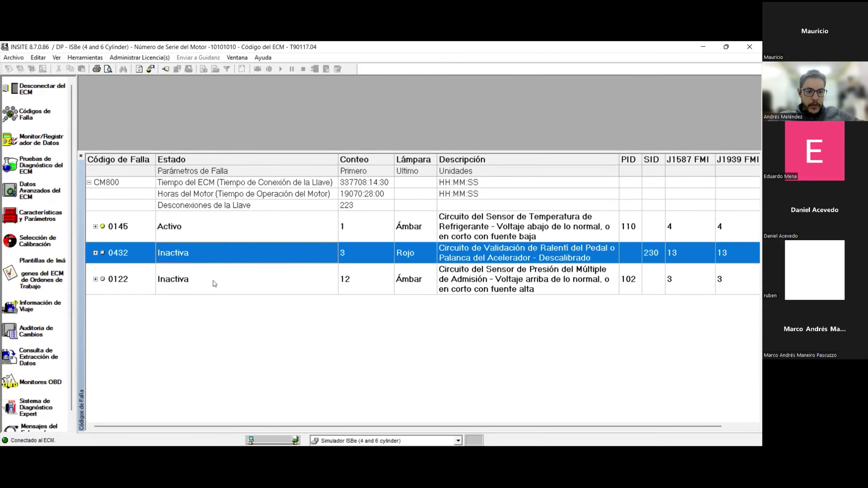
pyautogui.click(214, 283)
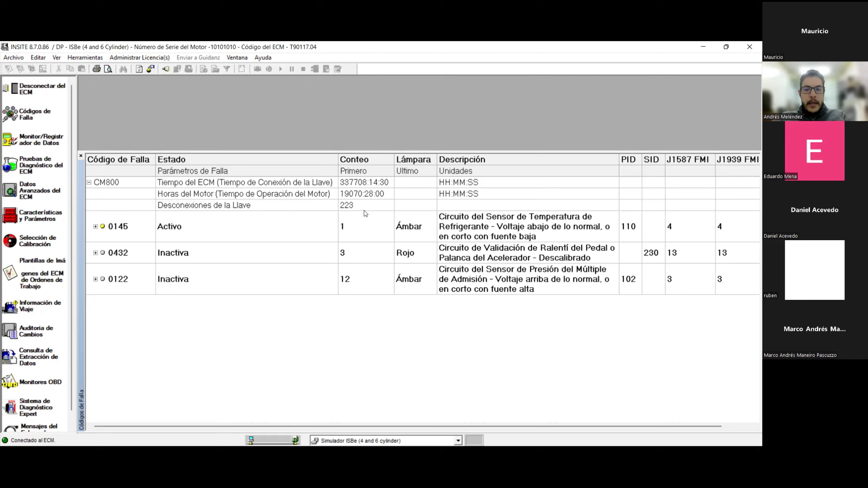
pyautogui.click(364, 226)
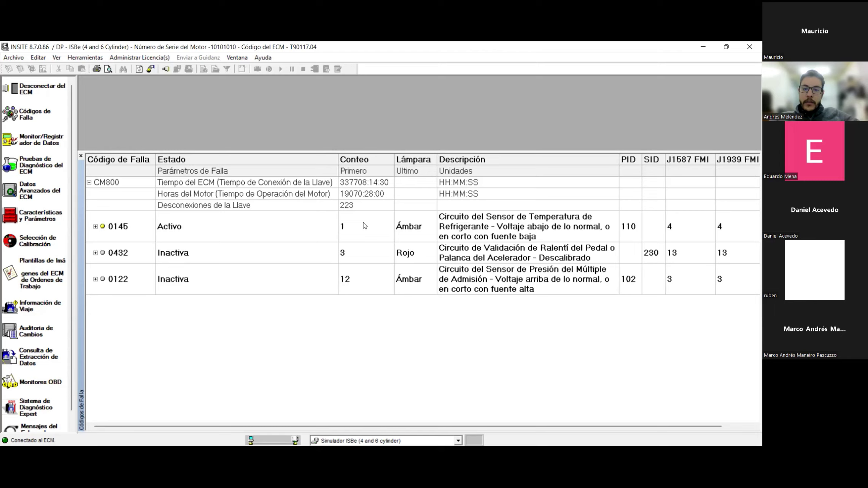
pyautogui.click(489, 228)
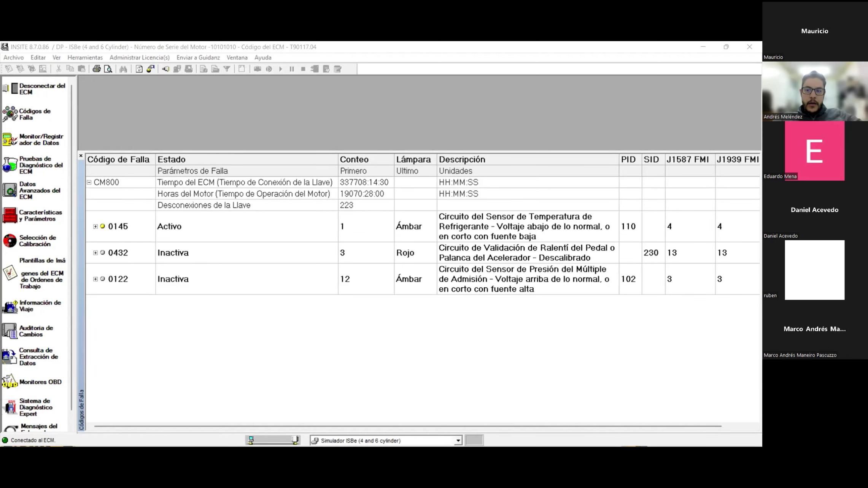
# Open the troubleshooting page for fault code 0145 and review the code, reason and effect in its summary table.
pyautogui.doubleClick(722, 227)
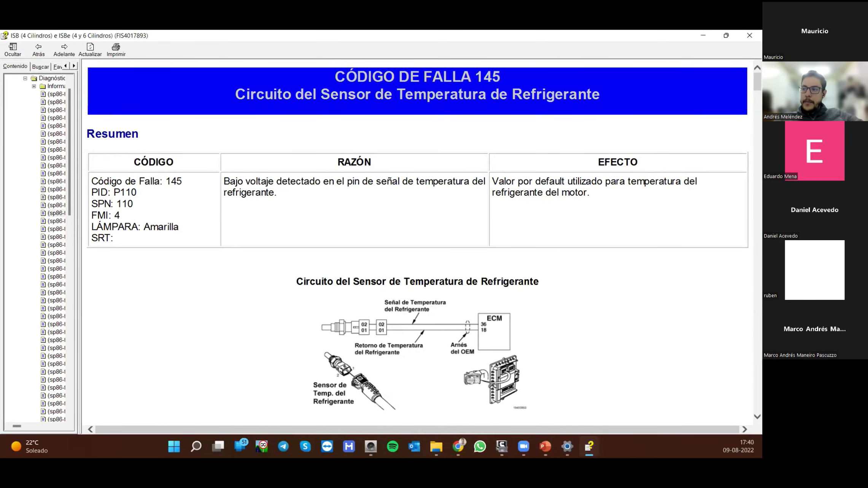
pyautogui.scroll(-5, 438, 245)
pyautogui.scroll(5, 438, 245)
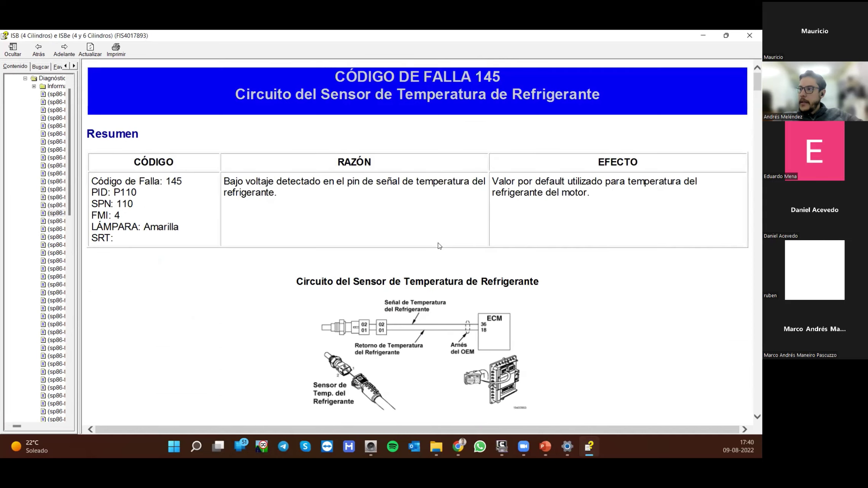
pyautogui.moveTo(137, 181); pyautogui.dragTo(197, 181)
pyautogui.moveTo(108, 192); pyautogui.dragTo(212, 226)
pyautogui.click(338, 213)
pyautogui.moveTo(276, 181); pyautogui.dragTo(402, 181)
pyautogui.click(595, 172)
pyautogui.moveTo(595, 172); pyautogui.dragTo(492, 181)
# Enlarge the coolant temperature sensor circuit diagram to examine its signal, return and ECM pins.
pyautogui.scroll(-3, 516, 240)
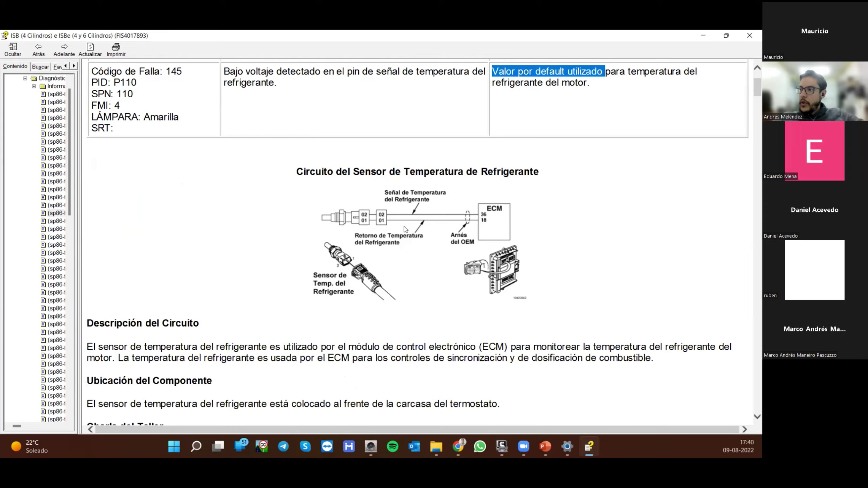
pyautogui.keyDown('ctrl'); pyautogui.scroll(1, 405, 228); pyautogui.keyUp('ctrl')
pyautogui.keyDown('ctrl'); pyautogui.scroll(4, 405, 229); pyautogui.keyUp('ctrl')
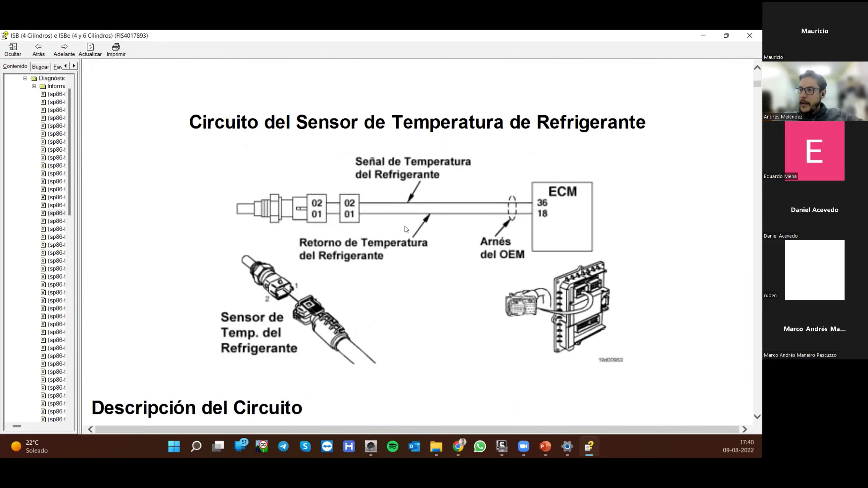
pyautogui.keyDown('ctrl'); pyautogui.scroll(1, 405, 229); pyautogui.keyUp('ctrl')
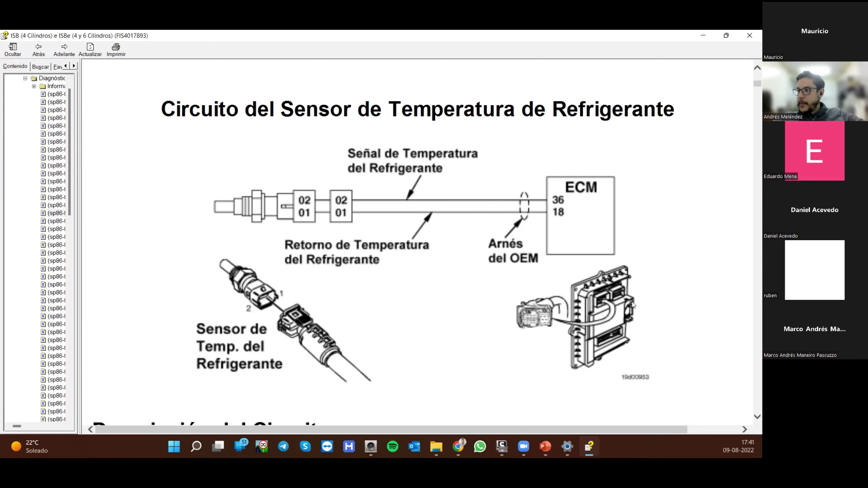
# Read through the circuit description, component location, sensor resistance table and safety warnings for fault code 145.
pyautogui.scroll(-1, 633, 302)
pyautogui.scroll(-5, 633, 303)
pyautogui.scroll(-8, 633, 303)
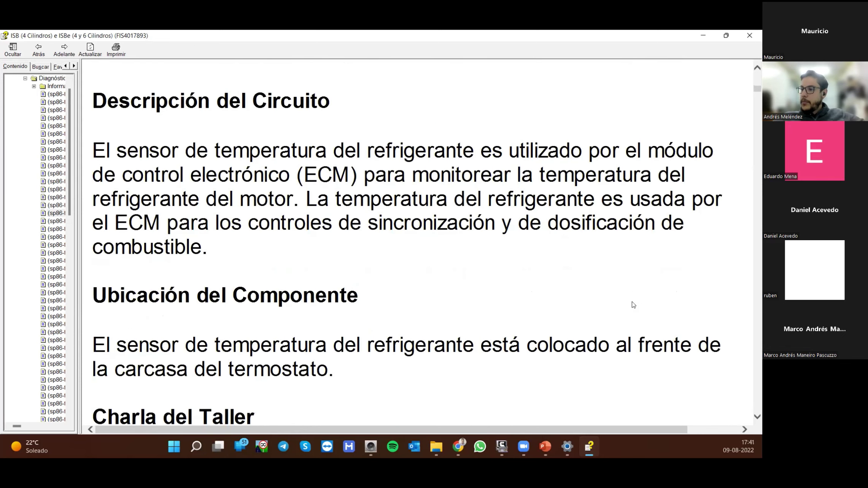
pyautogui.scroll(-10, 632, 303)
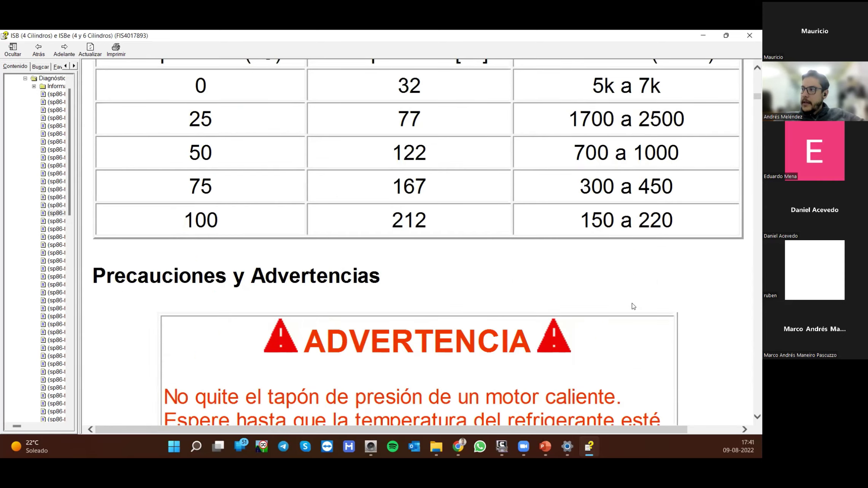
pyautogui.scroll(5, 634, 307)
pyautogui.scroll(-10, 633, 308)
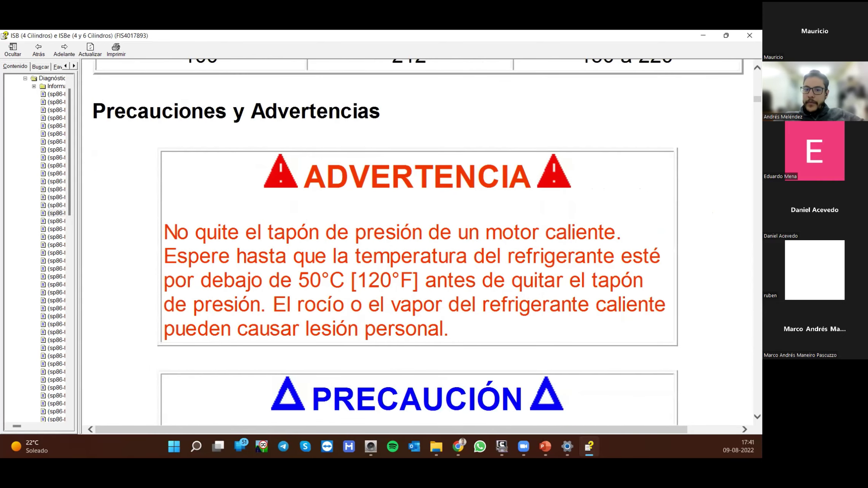
pyautogui.scroll(-10, 517, 282)
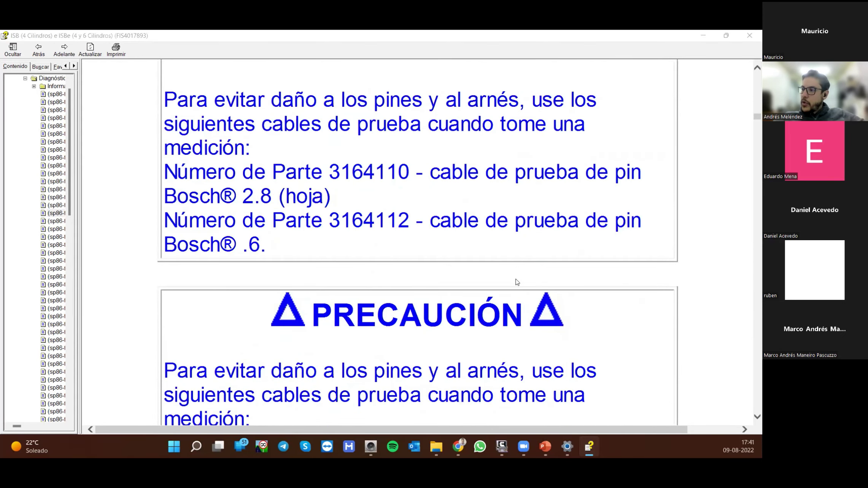
# Read through the troubleshooting steps table for fault code 145 and its assisted steps up to the open-circuit check of pins 18 and 36.
pyautogui.scroll(-8, 517, 282)
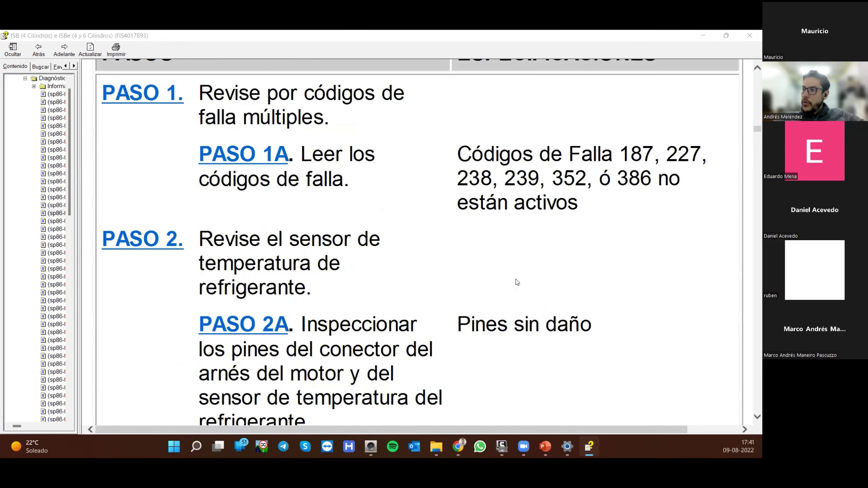
pyautogui.scroll(-3, 517, 282)
pyautogui.scroll(-1, 517, 282)
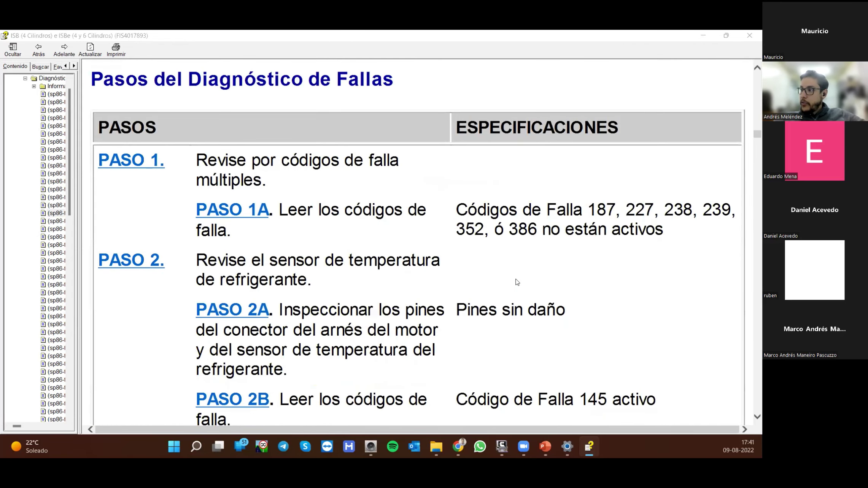
pyautogui.scroll(-20, 517, 282)
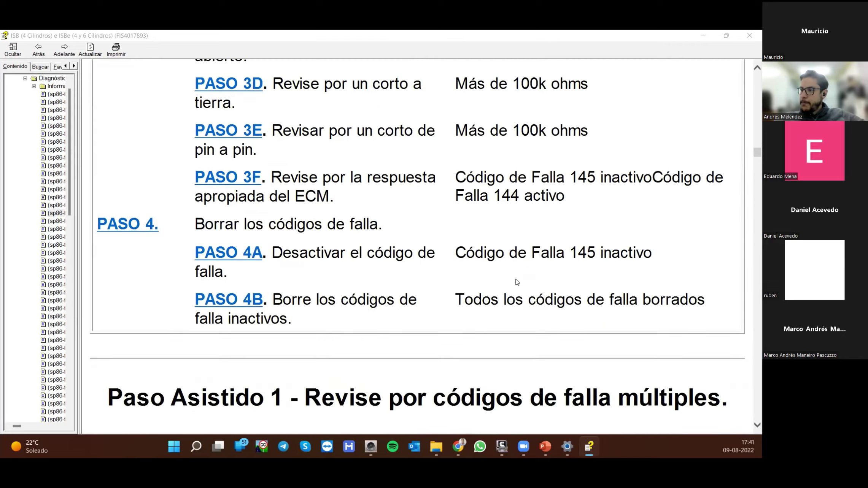
pyautogui.scroll(-20, 517, 282)
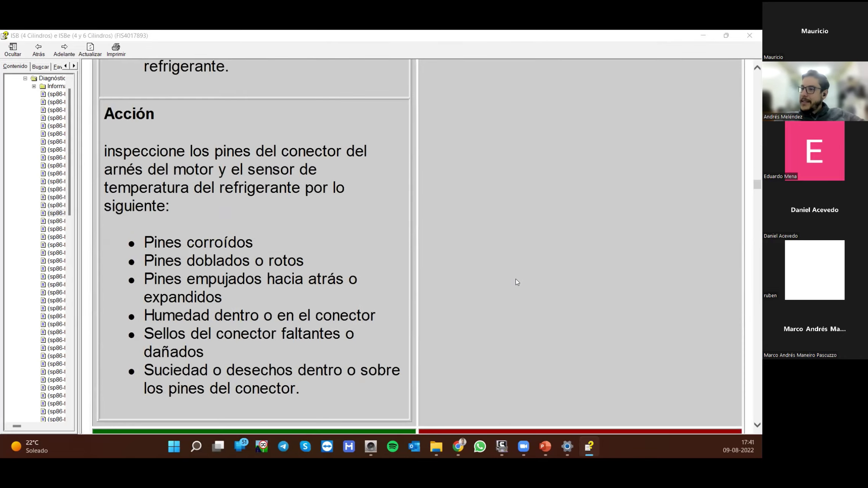
pyautogui.scroll(-15, 517, 282)
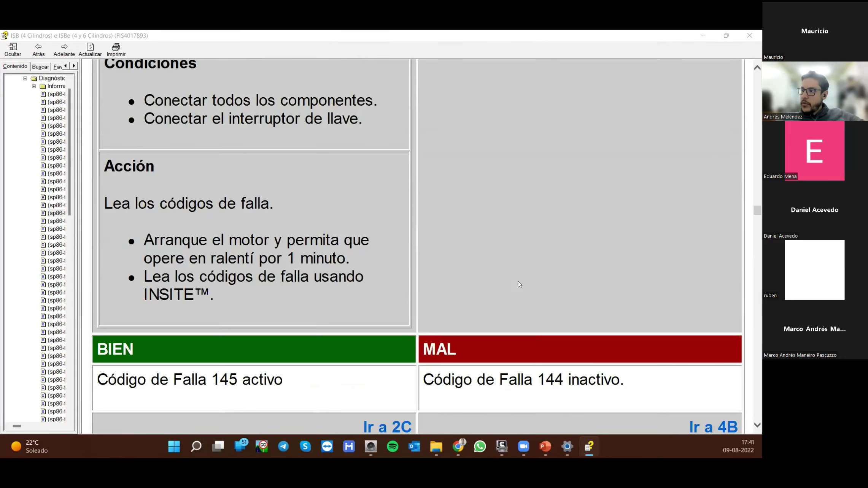
pyautogui.scroll(-20, 520, 284)
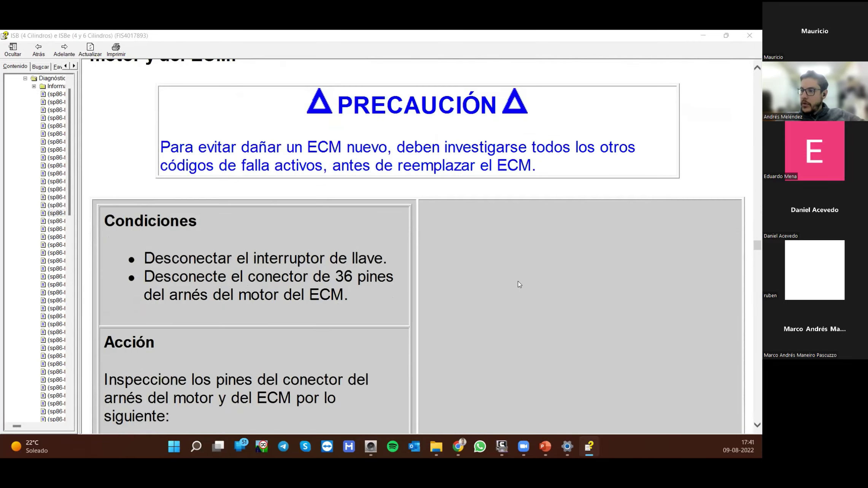
pyautogui.scroll(-20, 519, 284)
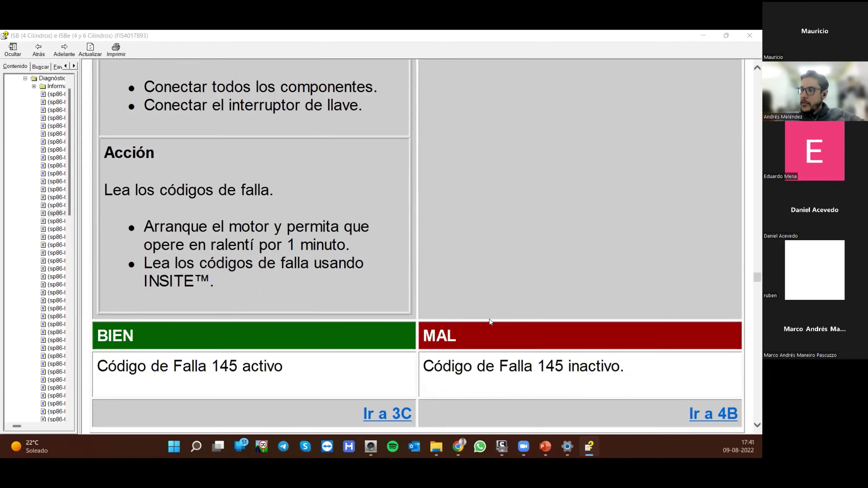
pyautogui.scroll(-8, 482, 315)
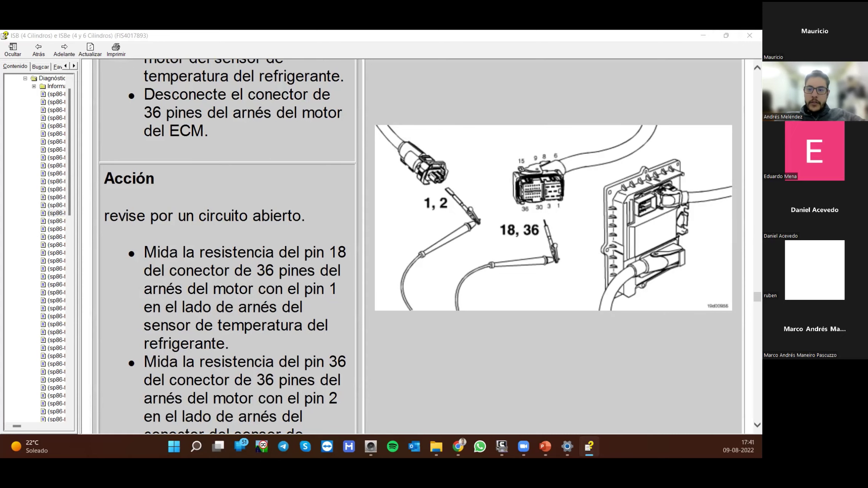
# Switch back to the INSITE fault code list and open the troubleshooting page for inactive fault code 0122.
pyautogui.hotkey('alt', 'Tab')
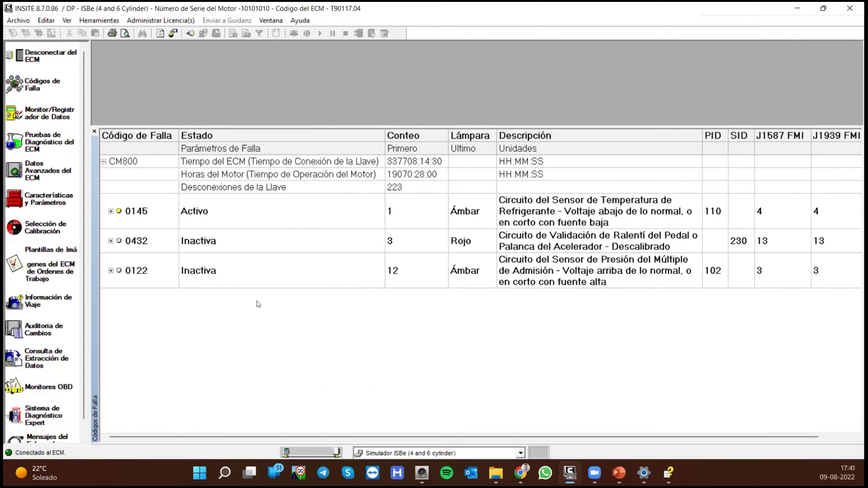
pyautogui.click(412, 233)
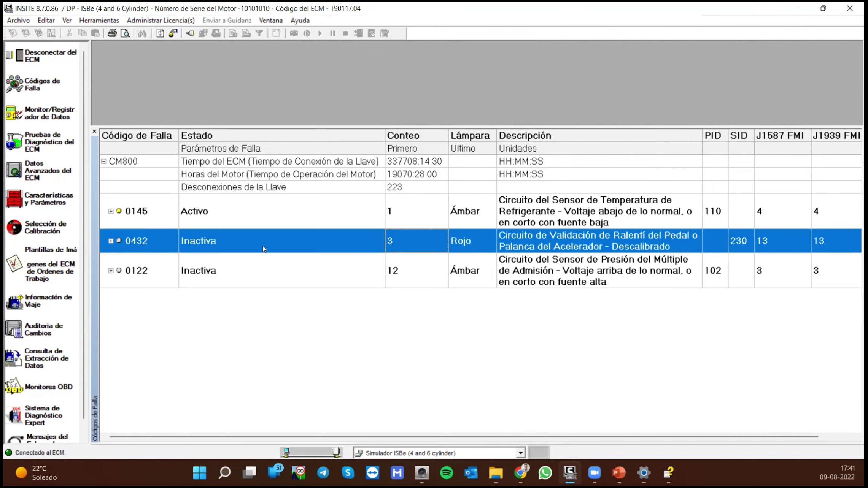
pyautogui.click(274, 271)
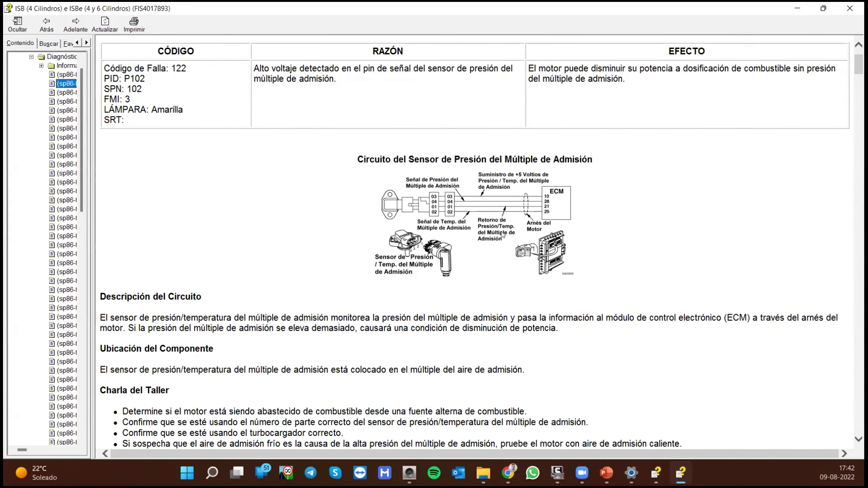
# Enlarge the intake manifold pressure sensor circuit diagram to examine its signal, supply, return and ECM pins.
pyautogui.keyDown('ctrl'); pyautogui.scroll(1, 502, 235); pyautogui.keyUp('ctrl')
pyautogui.keyDown('ctrl'); pyautogui.scroll(4, 502, 235); pyautogui.keyUp('ctrl')
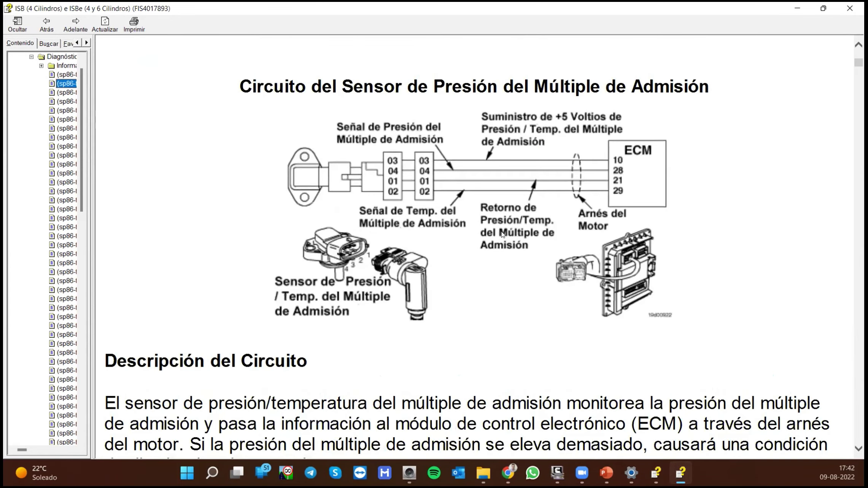
pyautogui.keyDown('ctrl'); pyautogui.scroll(1, 501, 234); pyautogui.keyUp('ctrl')
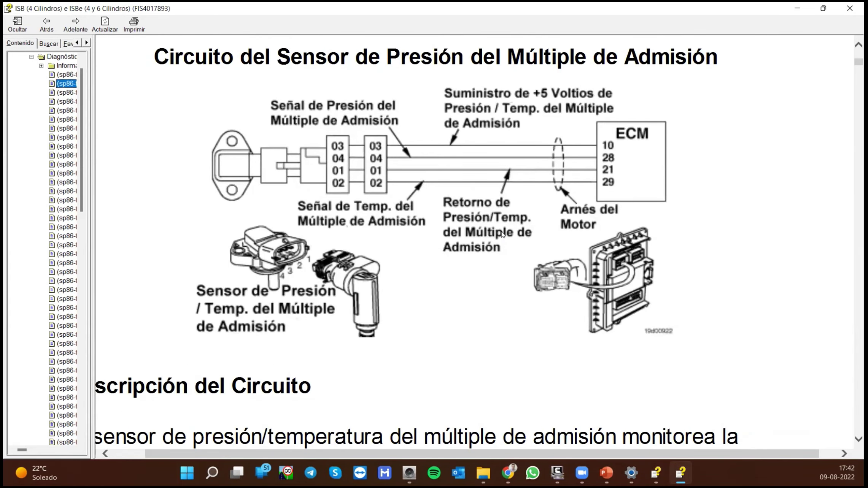